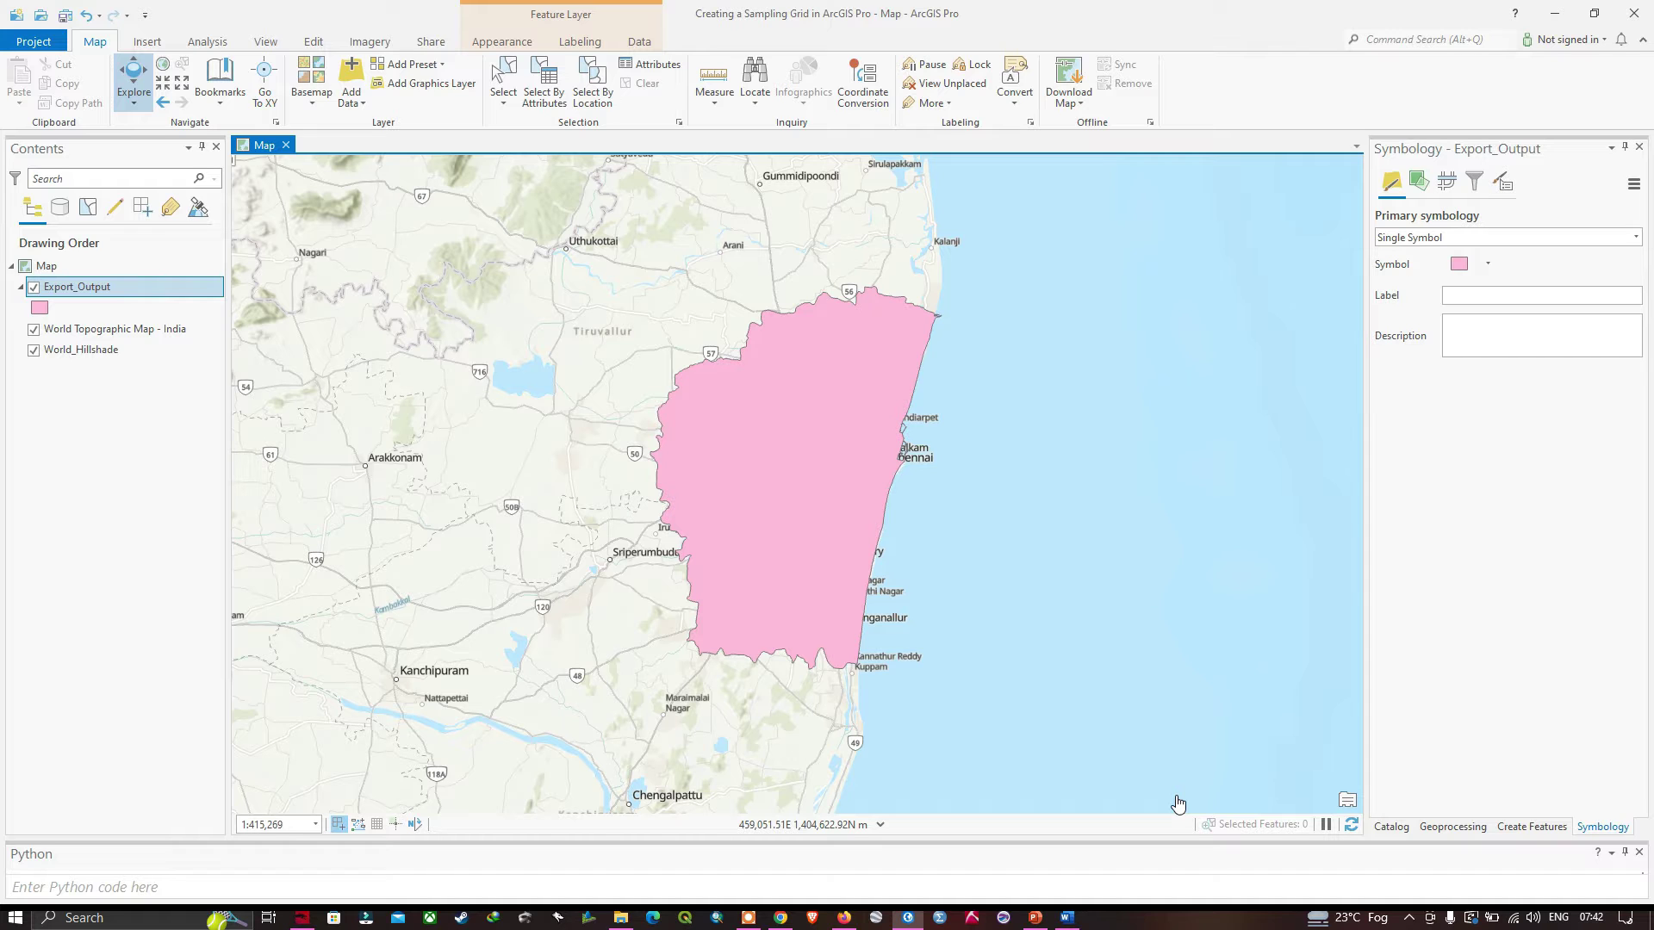
# Step: In the Word notes, replace every 'fishnet' with 'sampling grid or fishnet', then return to ArcGIS Pro
pyautogui.hotkey('alt', 'Tab')
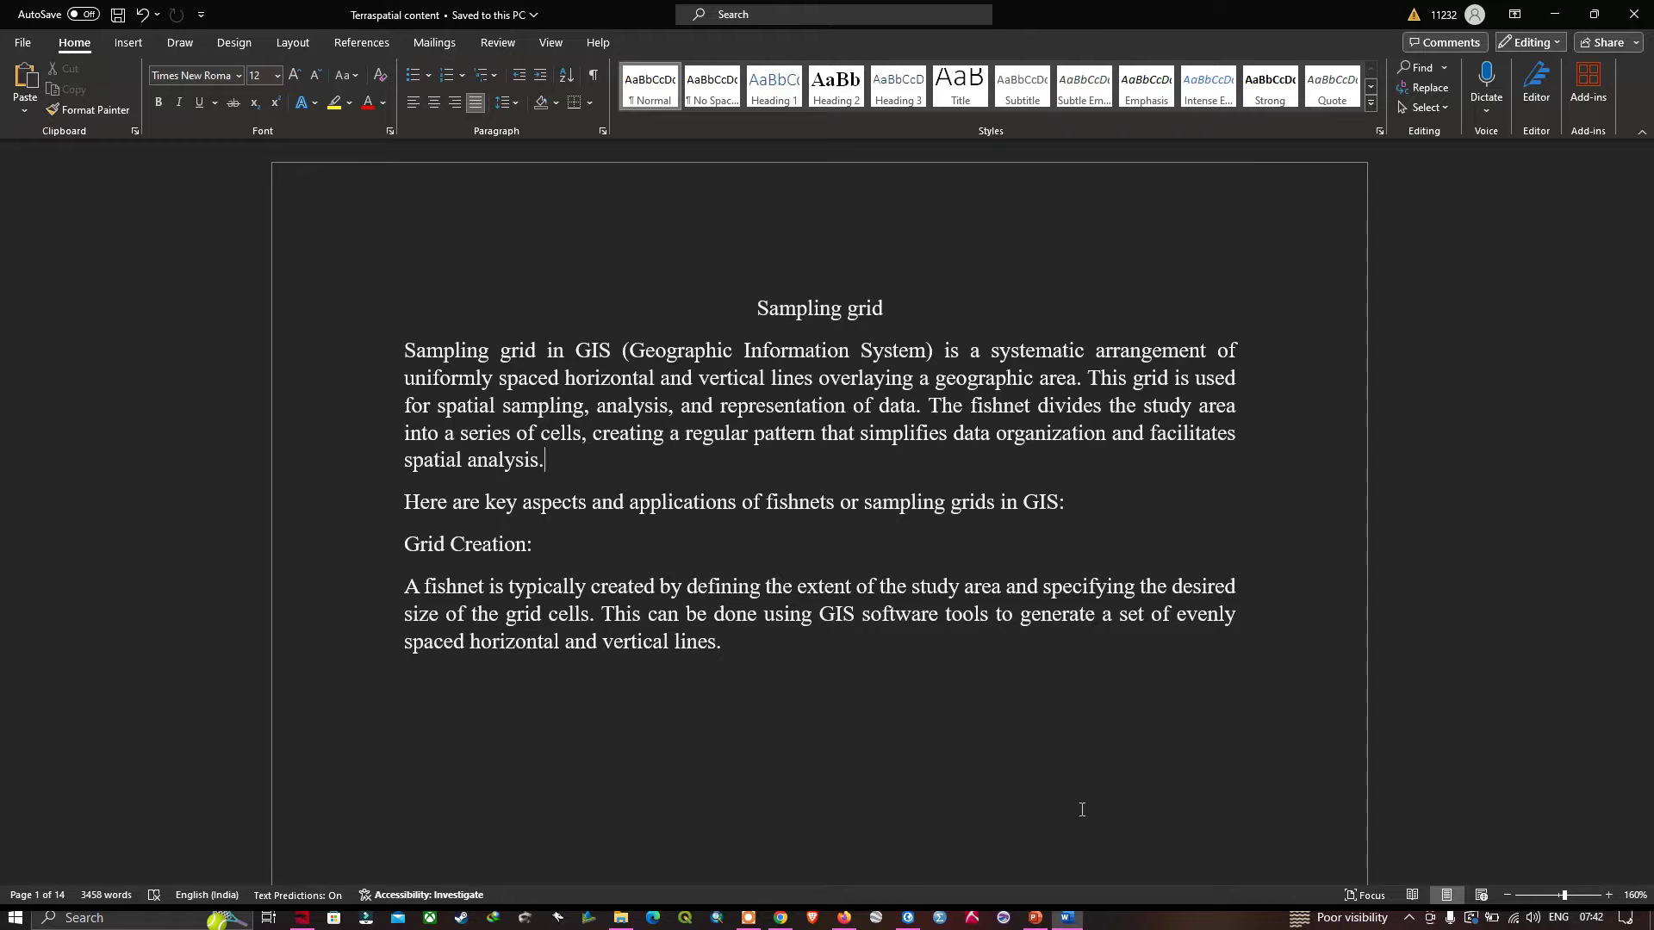
pyautogui.hotkey('ctrl', 'z')
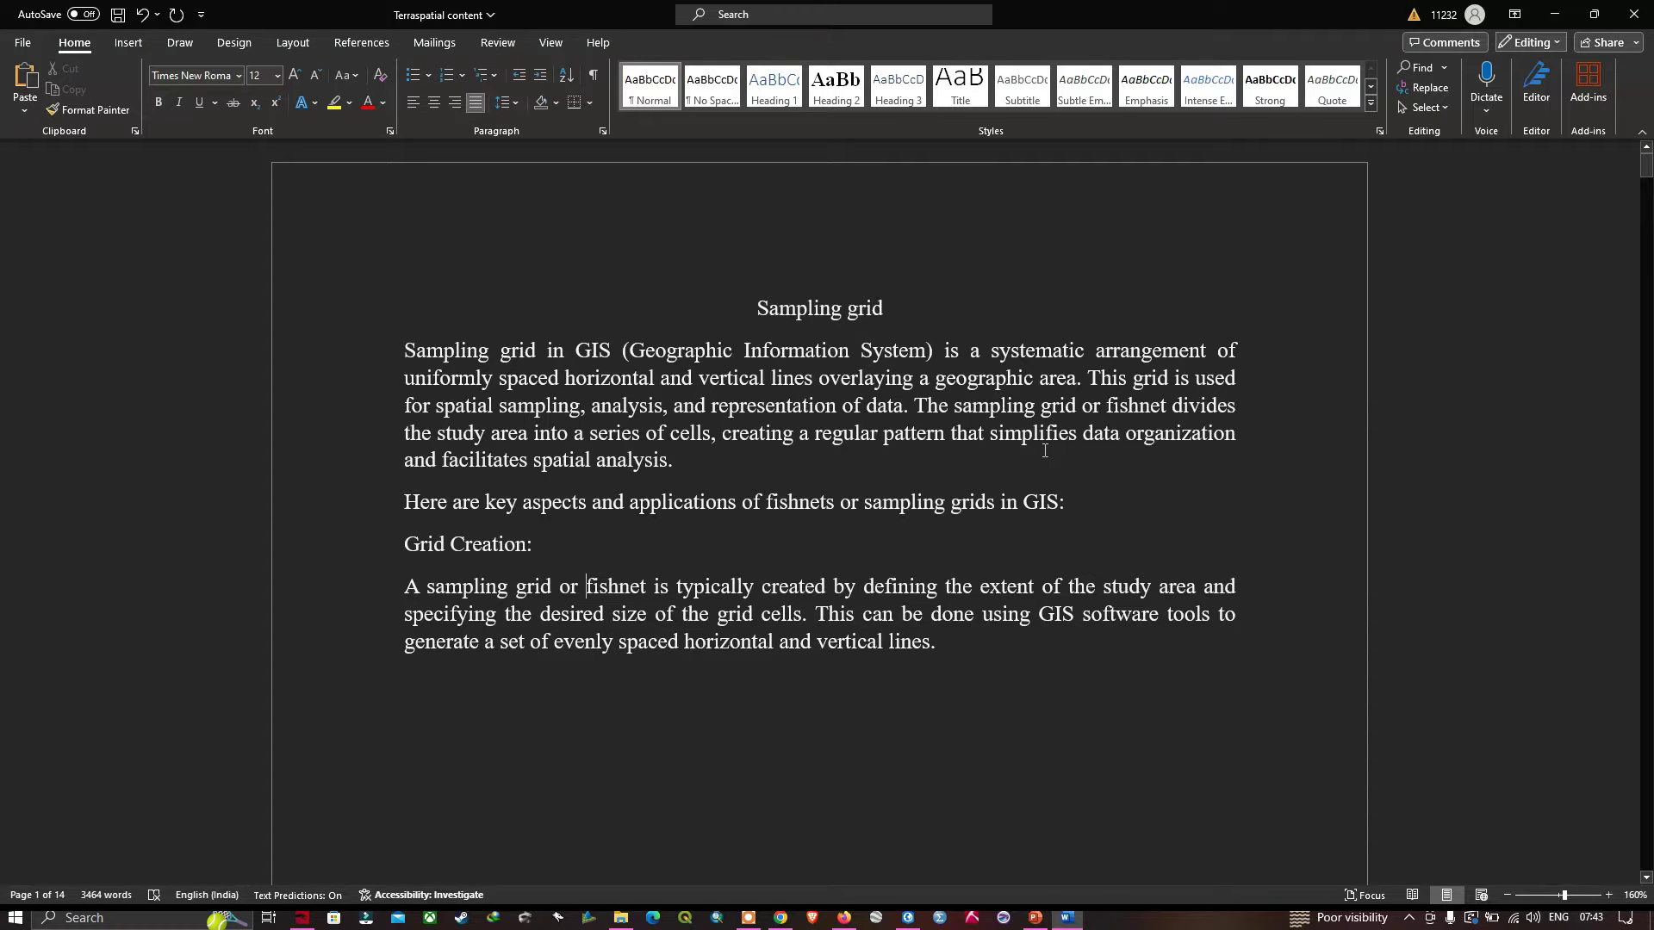
pyautogui.hotkey('alt', 'Tab')
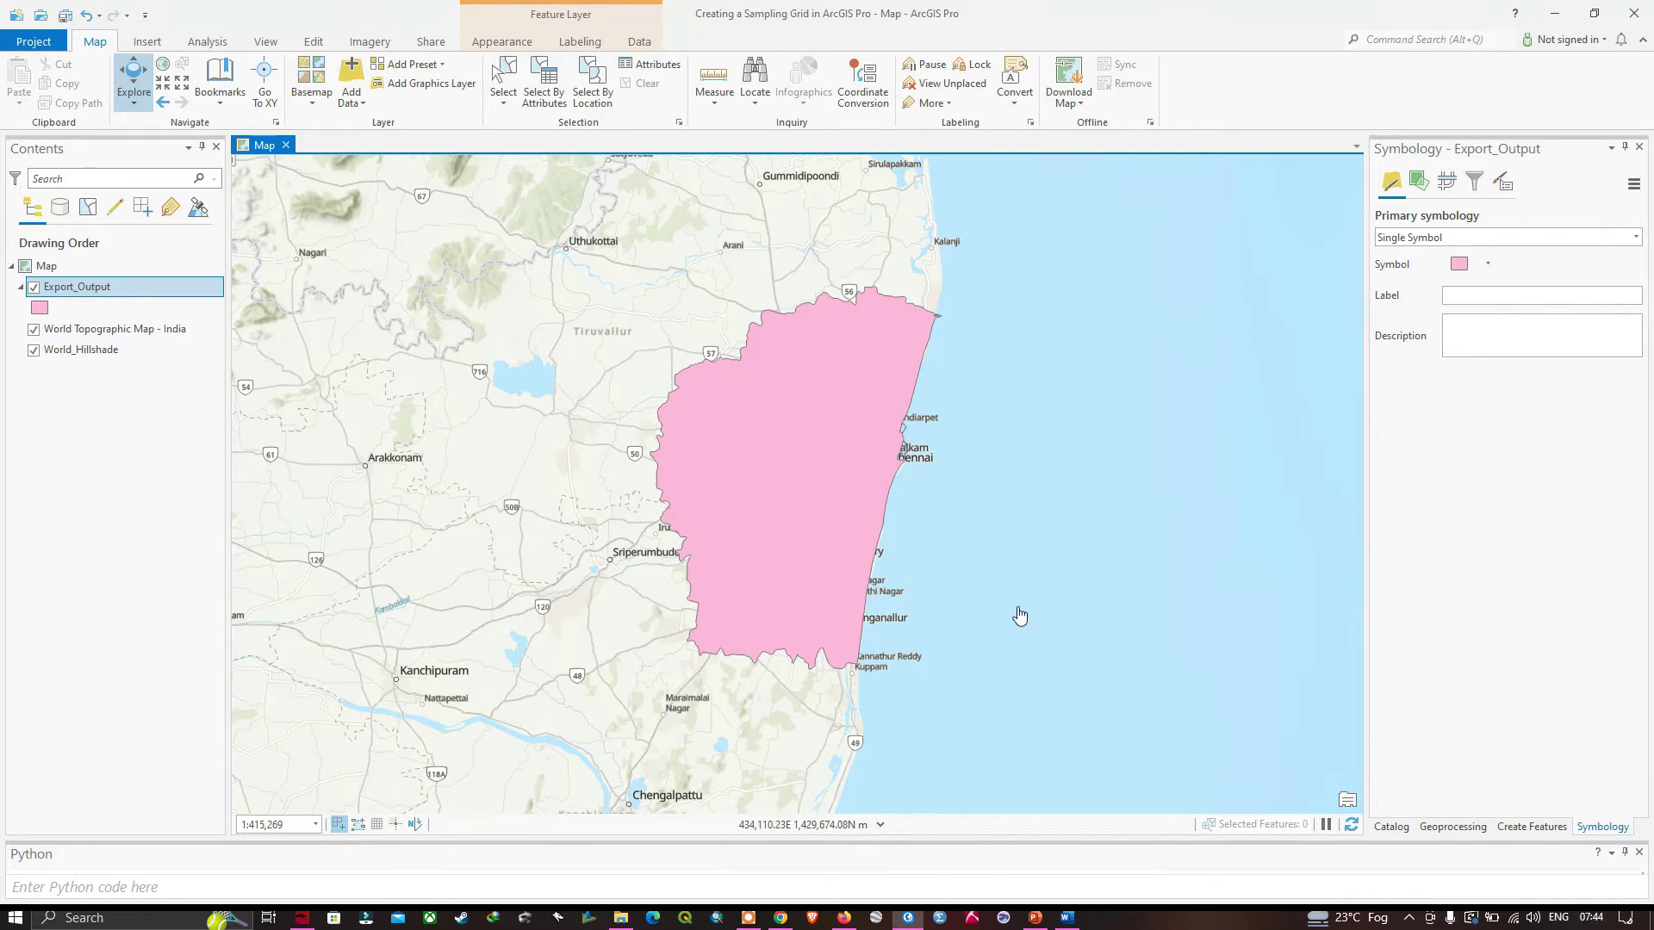
# Step: Show the Geoprocessing toolboxes and expand Data Management Tools > Sampling to reach Create Fishnet
pyautogui.click(269, 47)
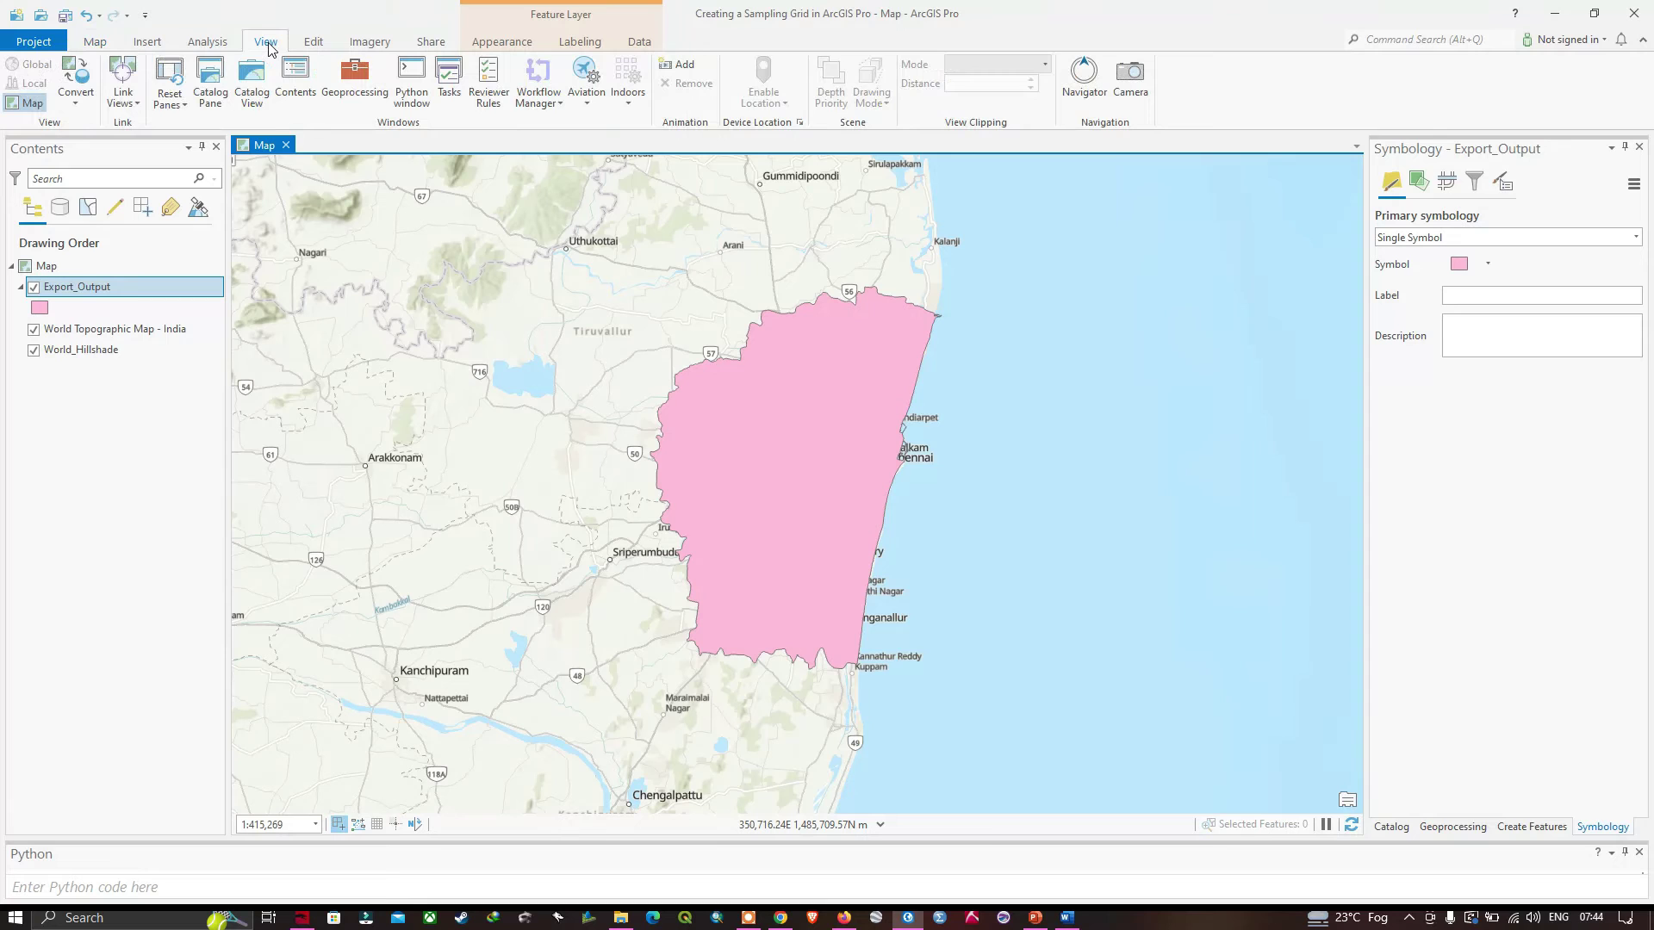
pyautogui.click(354, 83)
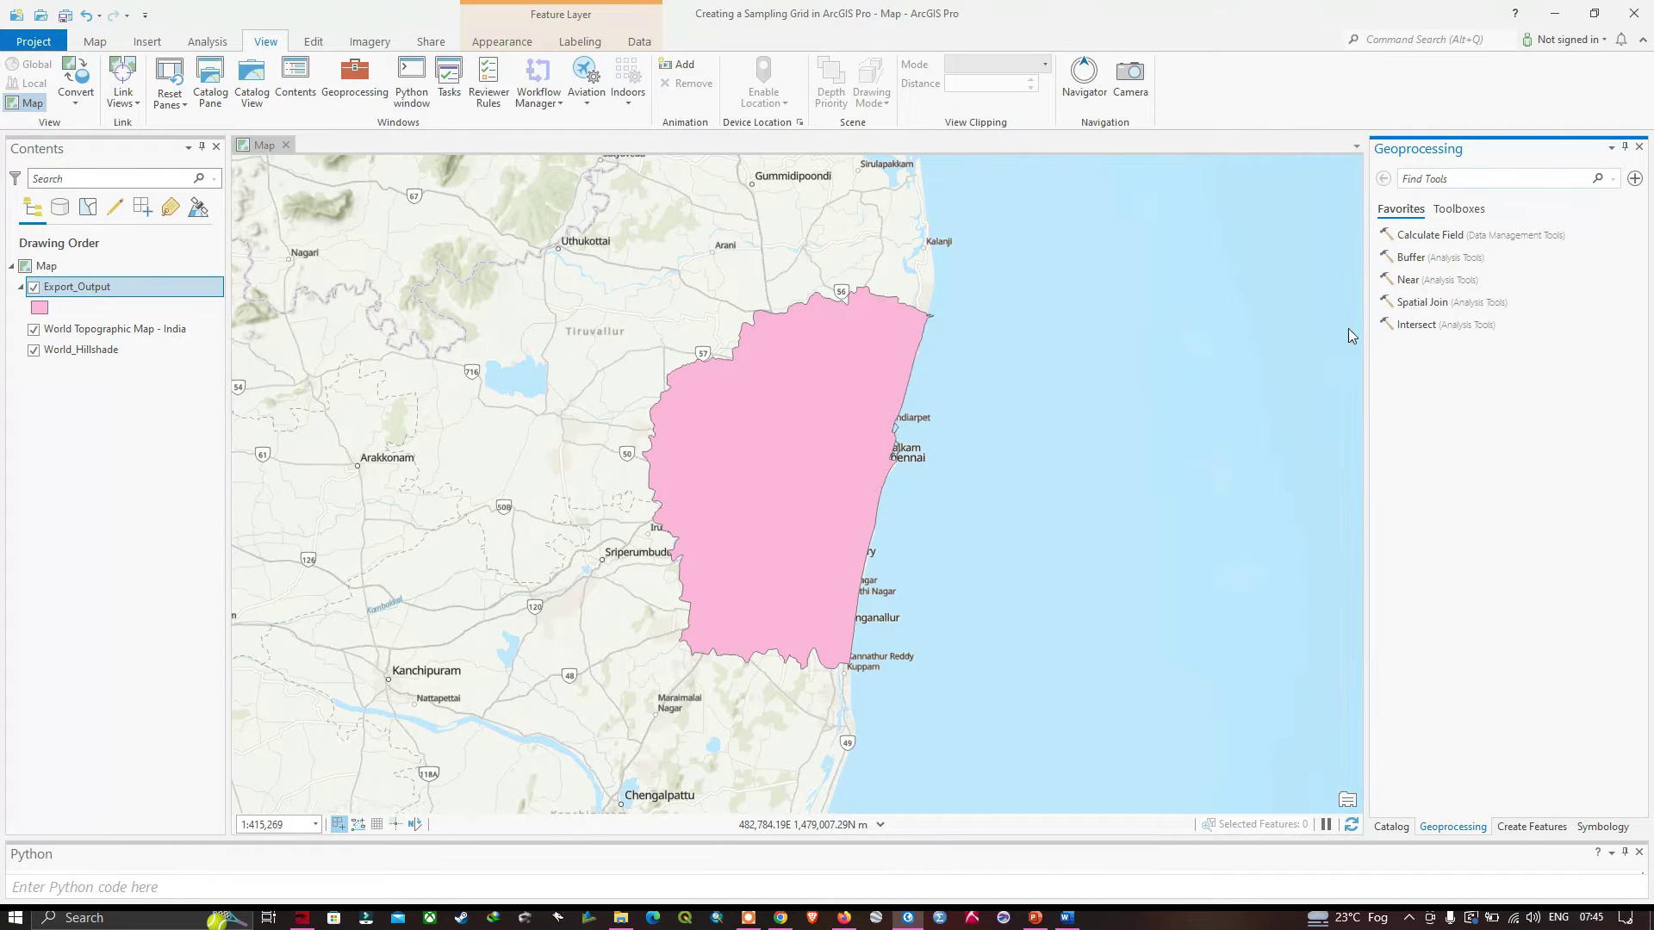
pyautogui.moveTo(1349, 334); pyautogui.dragTo(1349, 334)
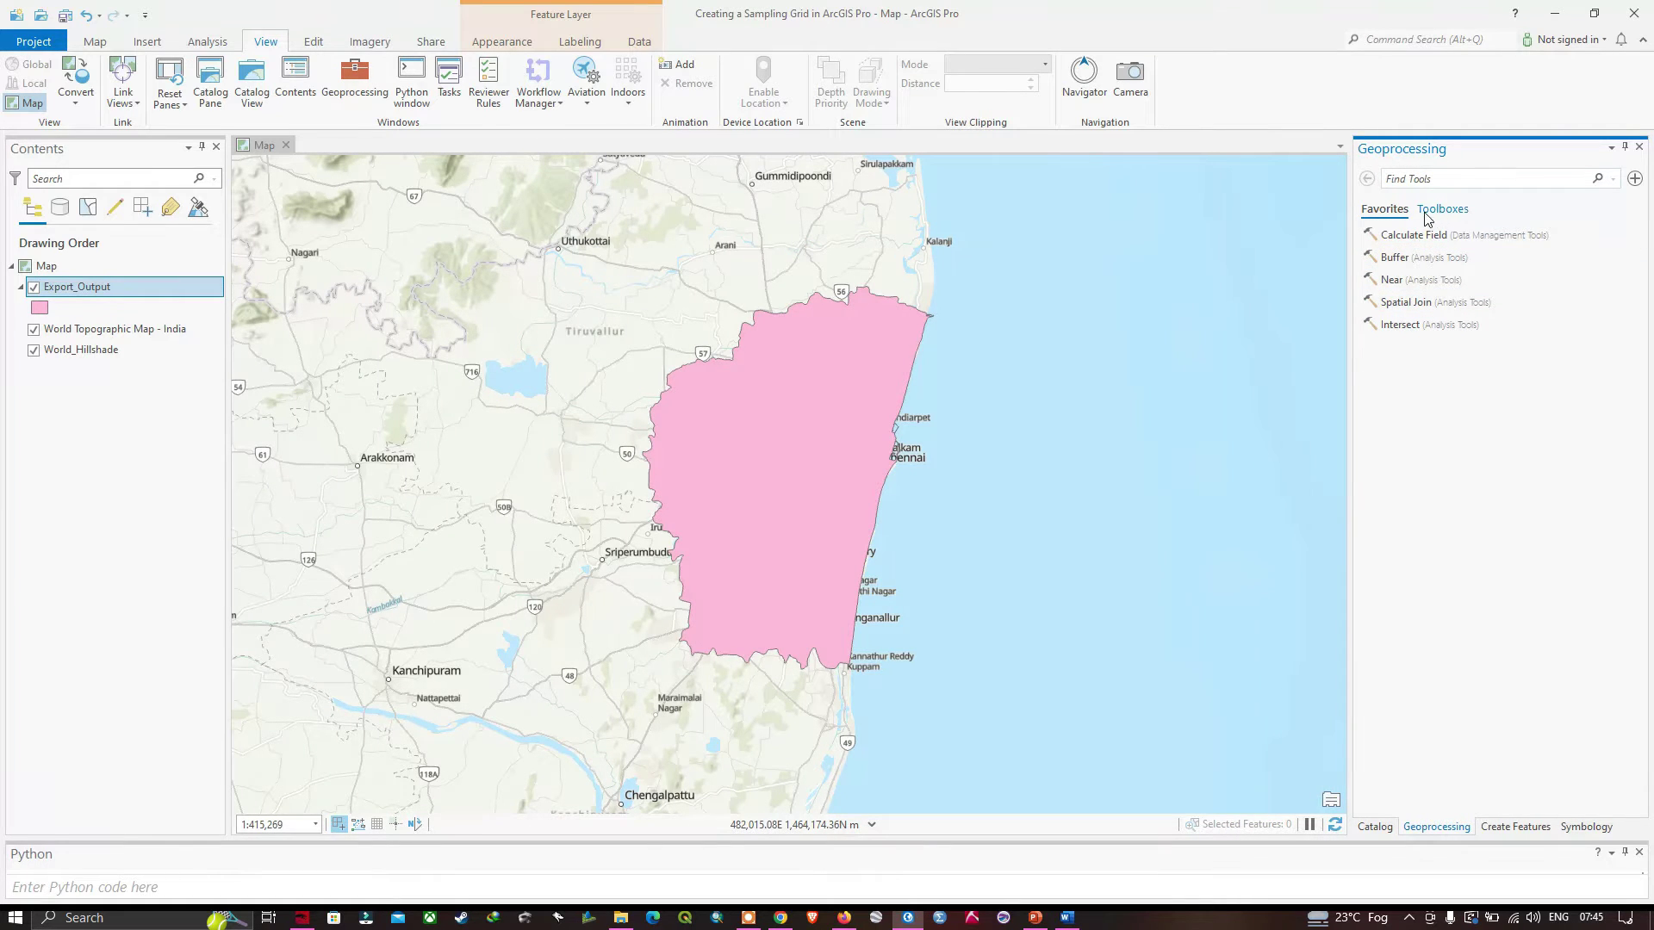
pyautogui.click(1451, 215)
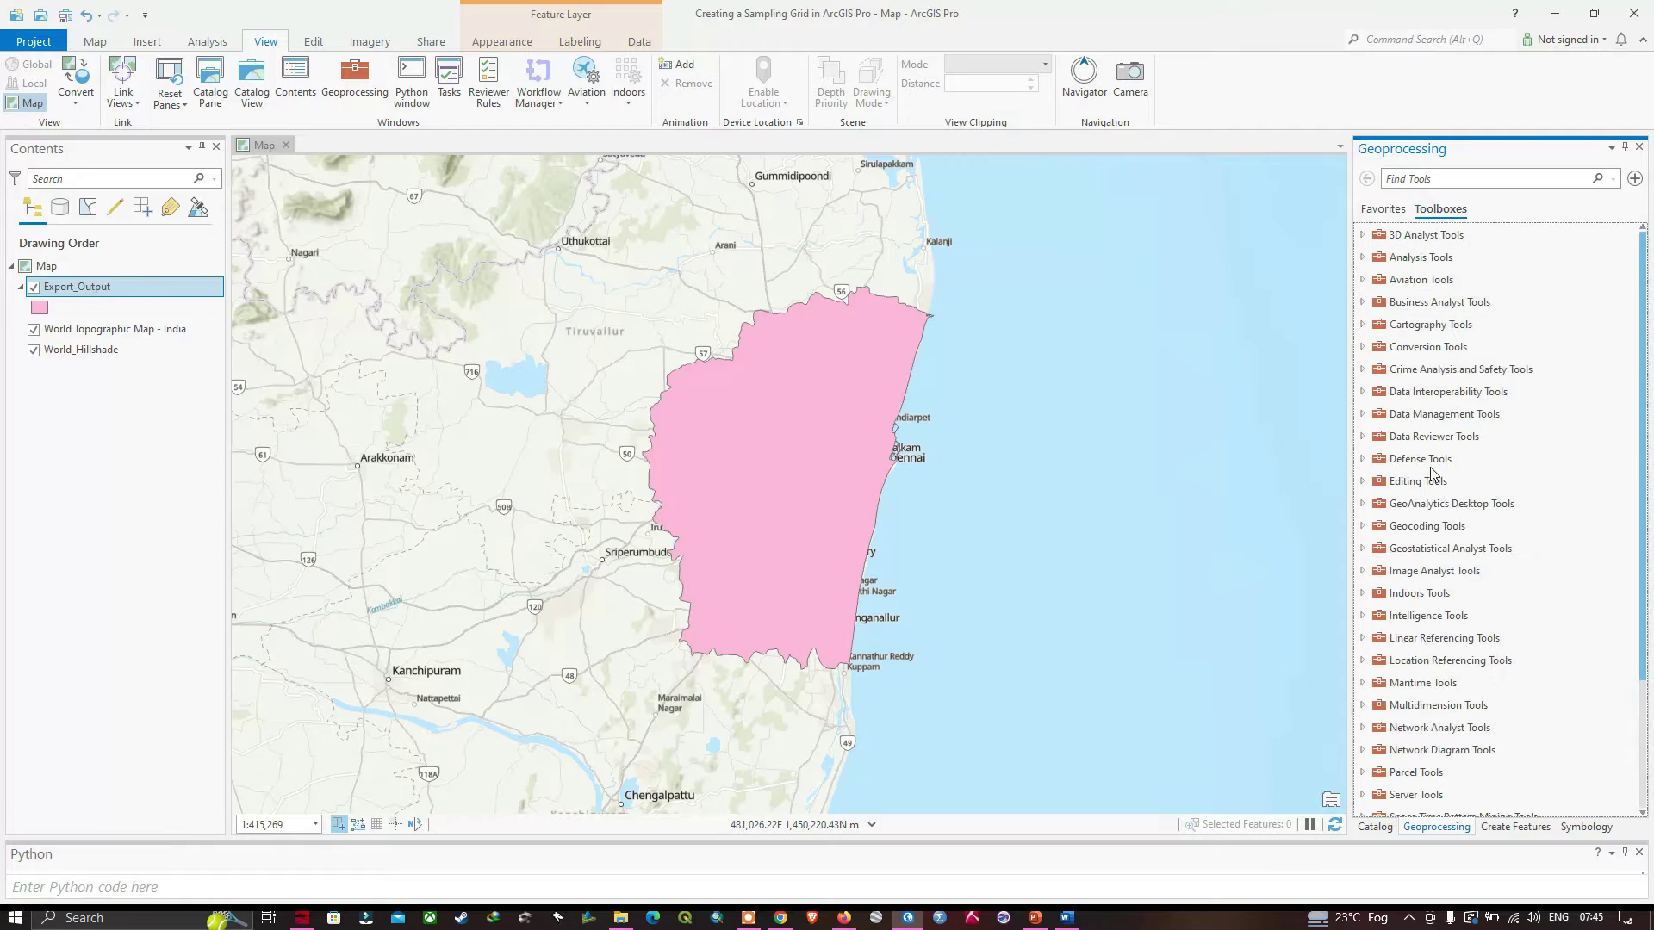
pyautogui.click(1375, 422)
pyautogui.click(1363, 415)
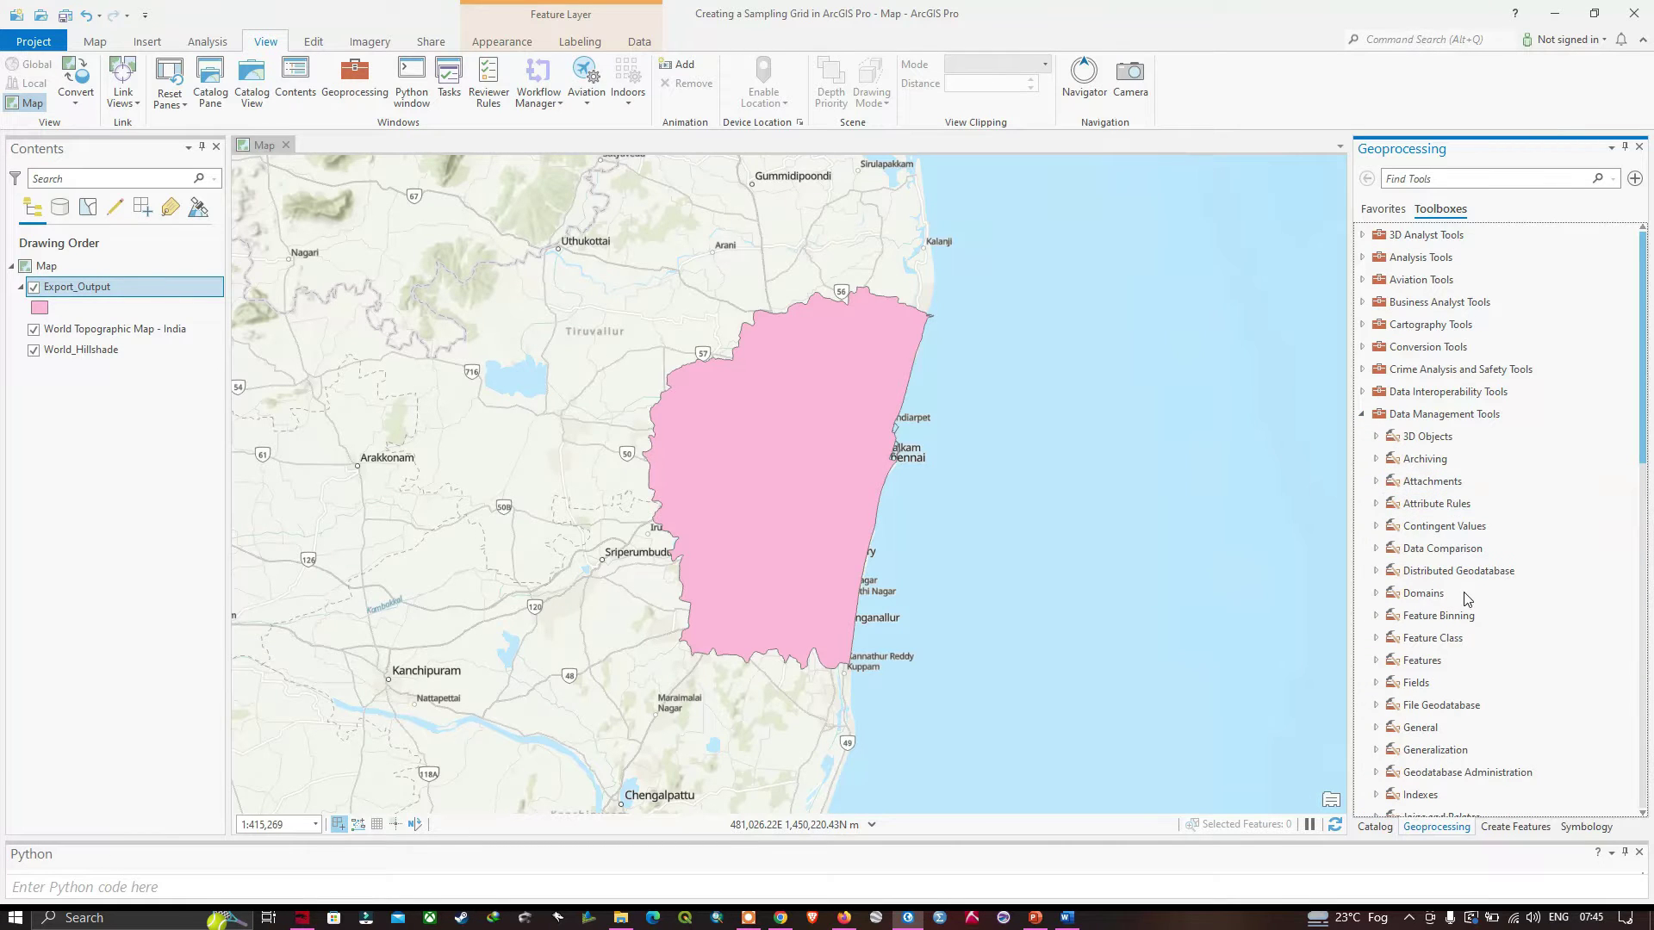
pyautogui.scroll(-2, 1466, 598)
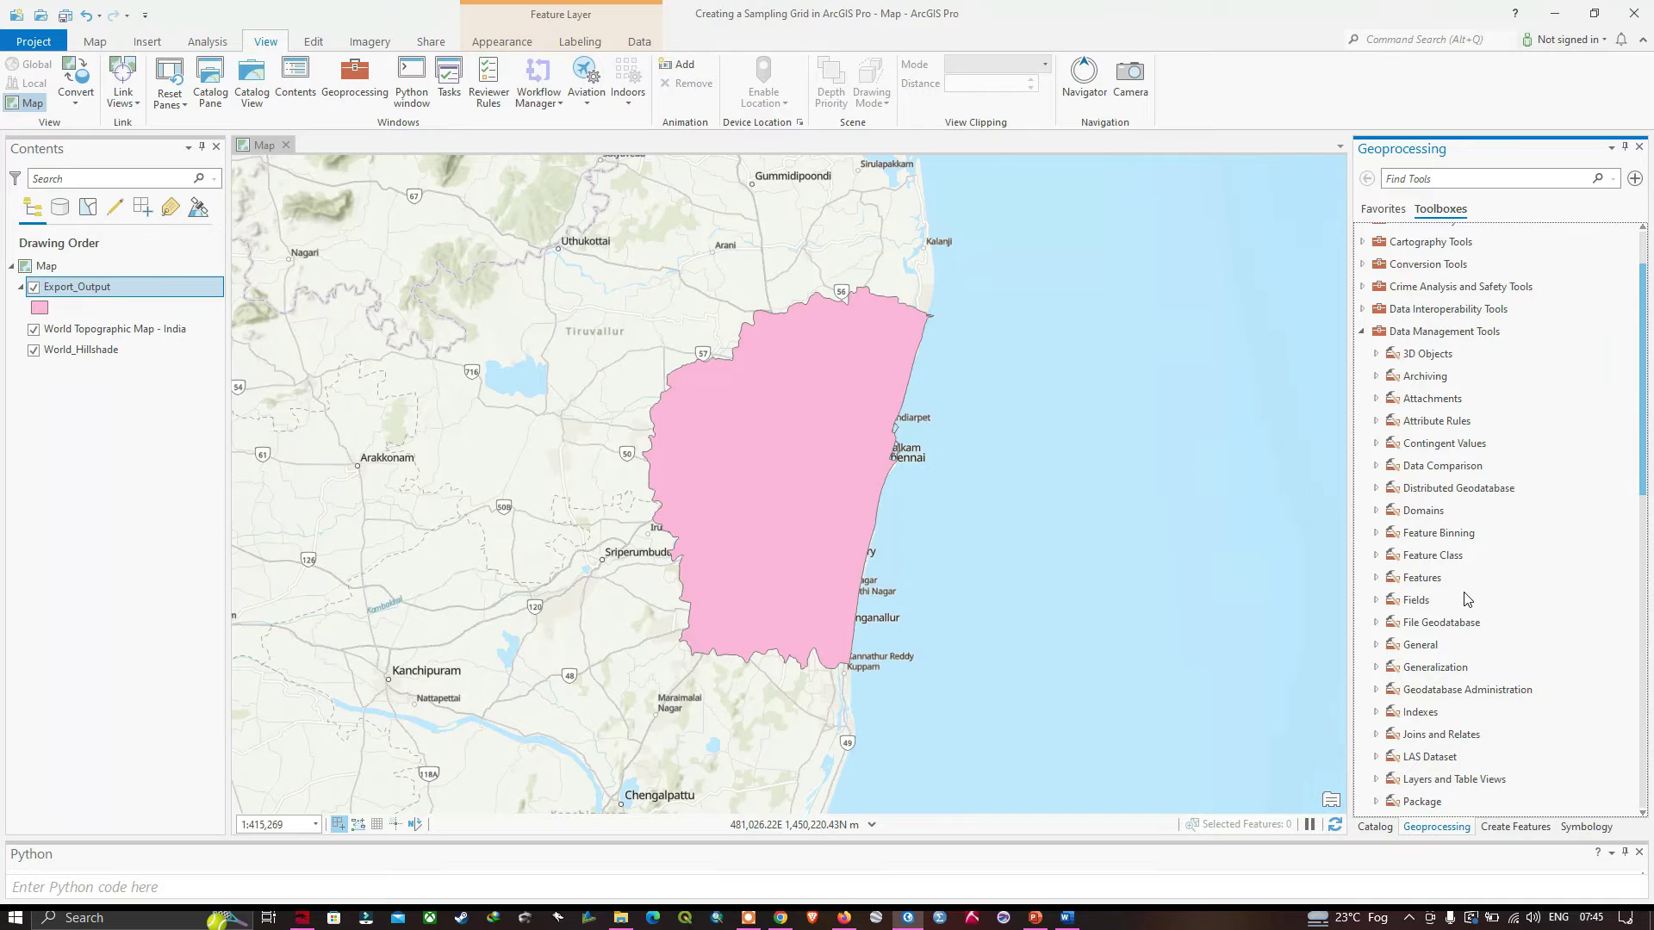
pyautogui.scroll(-6, 1465, 593)
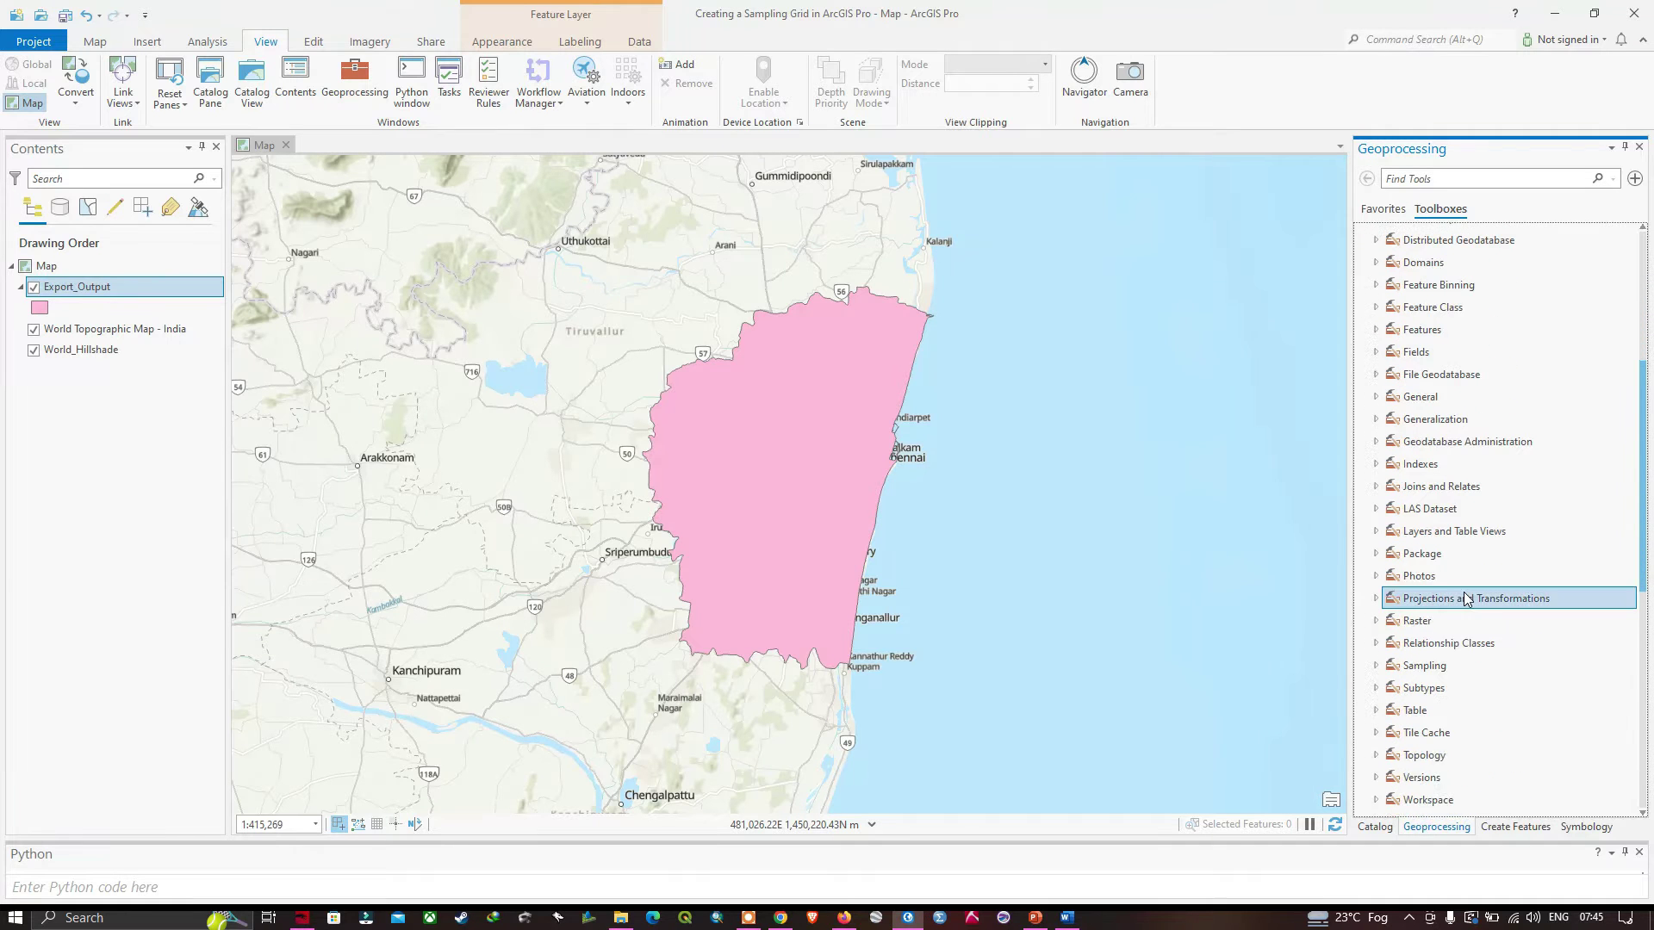
pyautogui.click(1378, 670)
pyautogui.scroll(-1, 1438, 687)
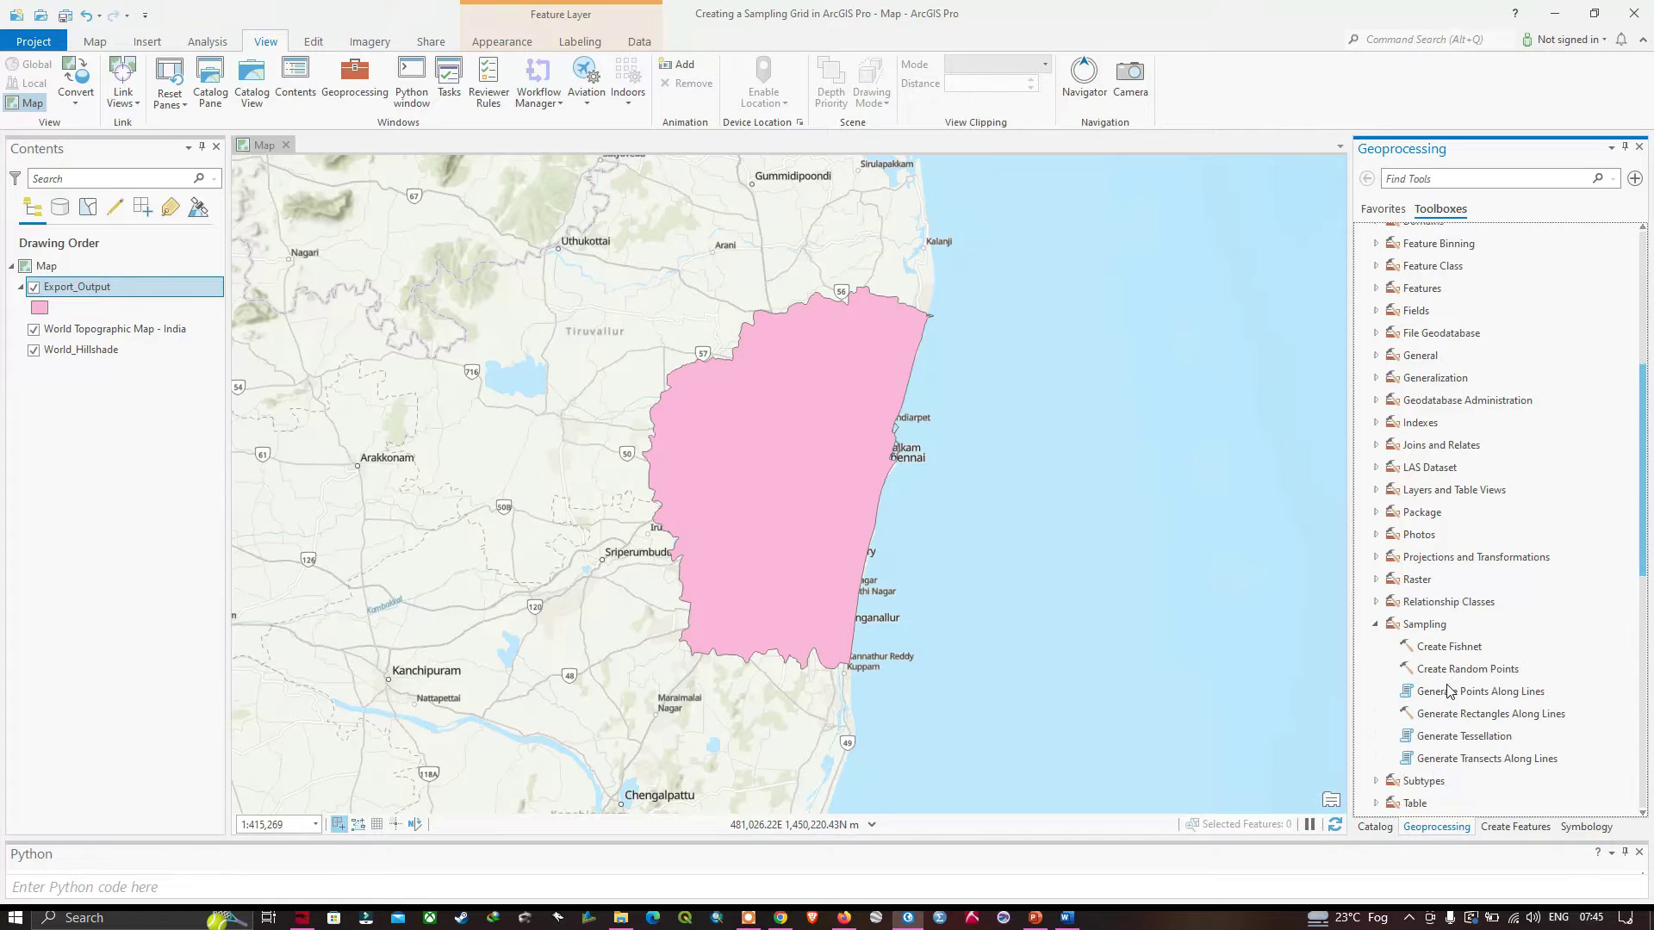
pyautogui.click(1447, 647)
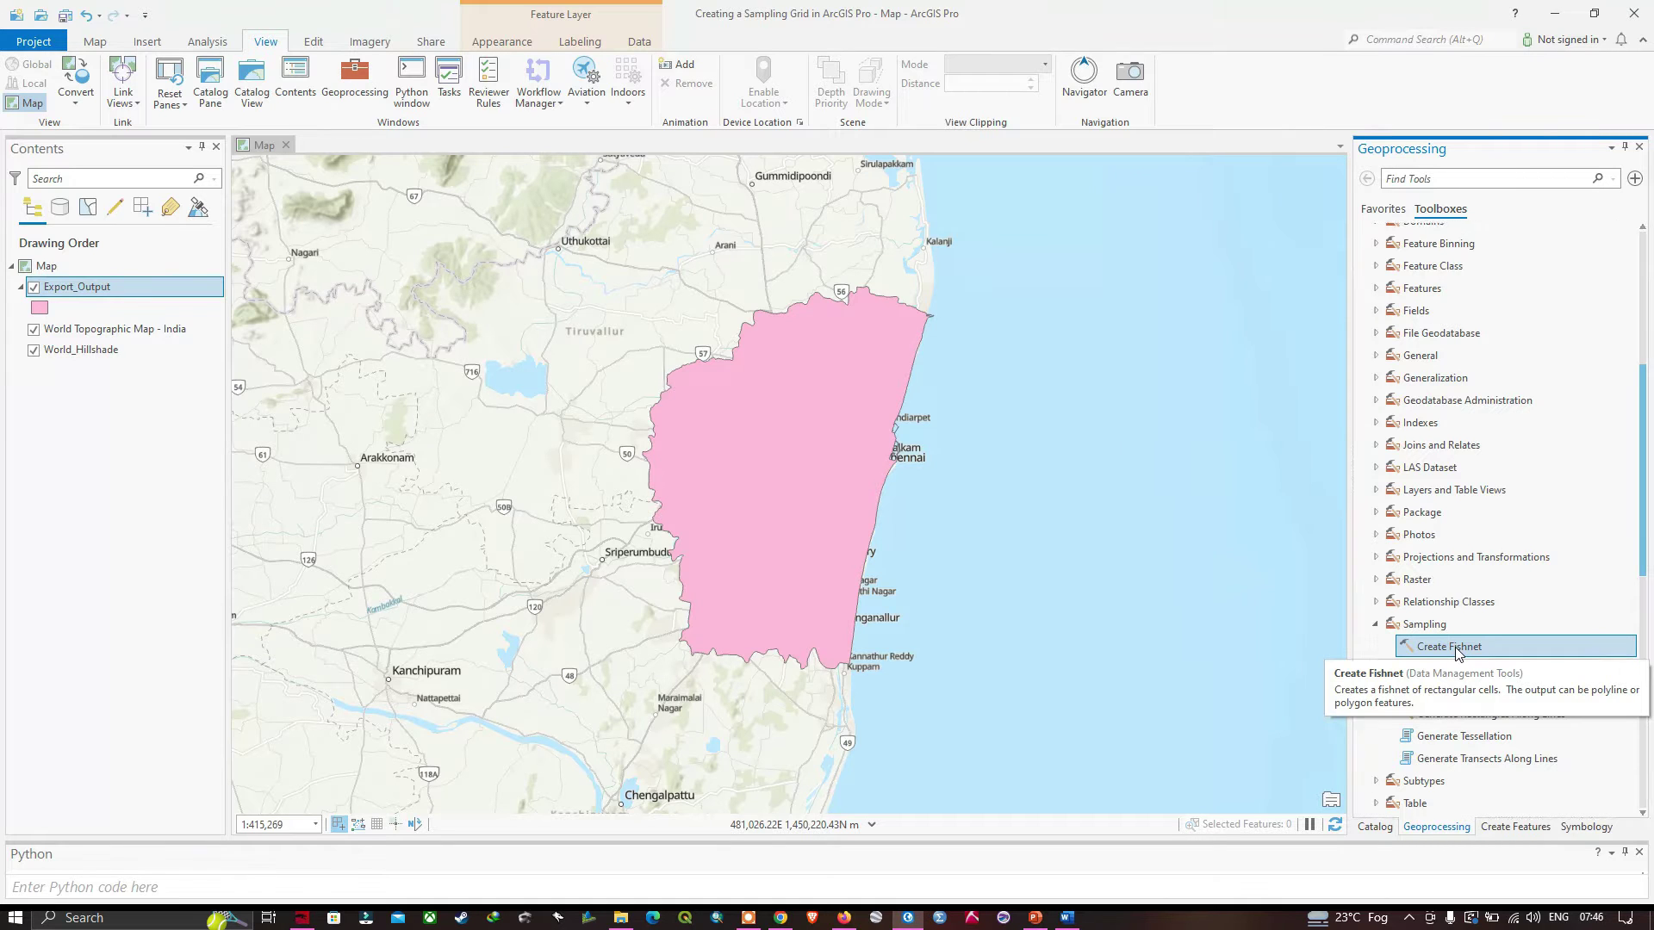
# Step: Open Create Fishnet and save its output feature class as Sampling_grid.shp
pyautogui.doubleClick(1455, 653)
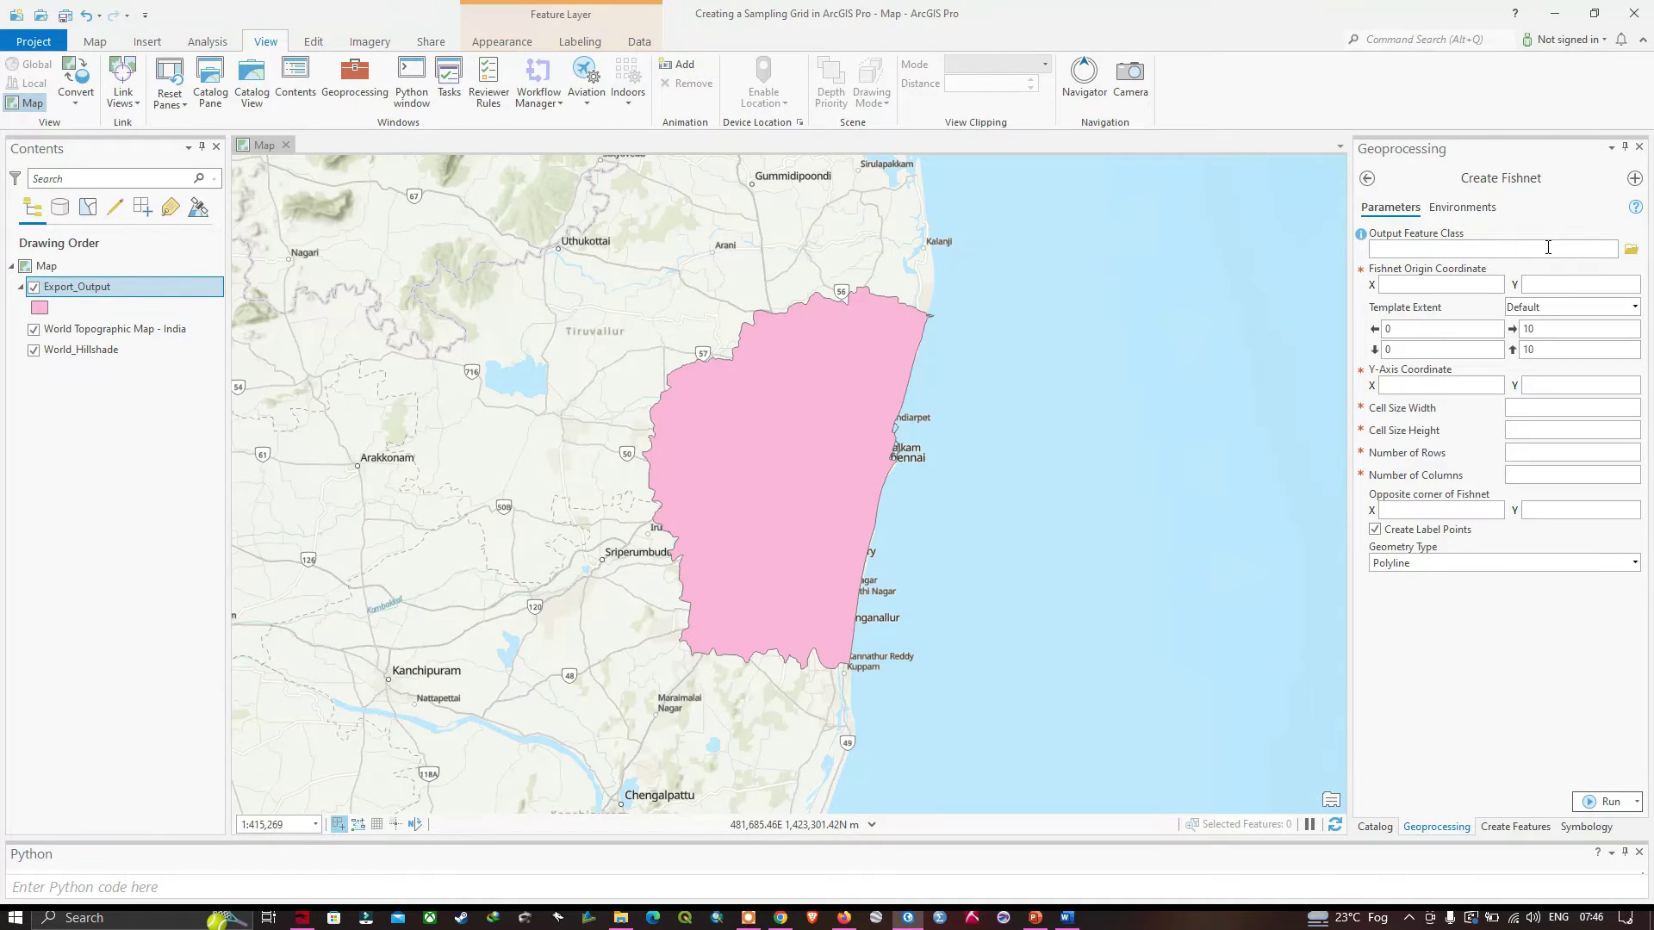
pyautogui.click(1630, 250)
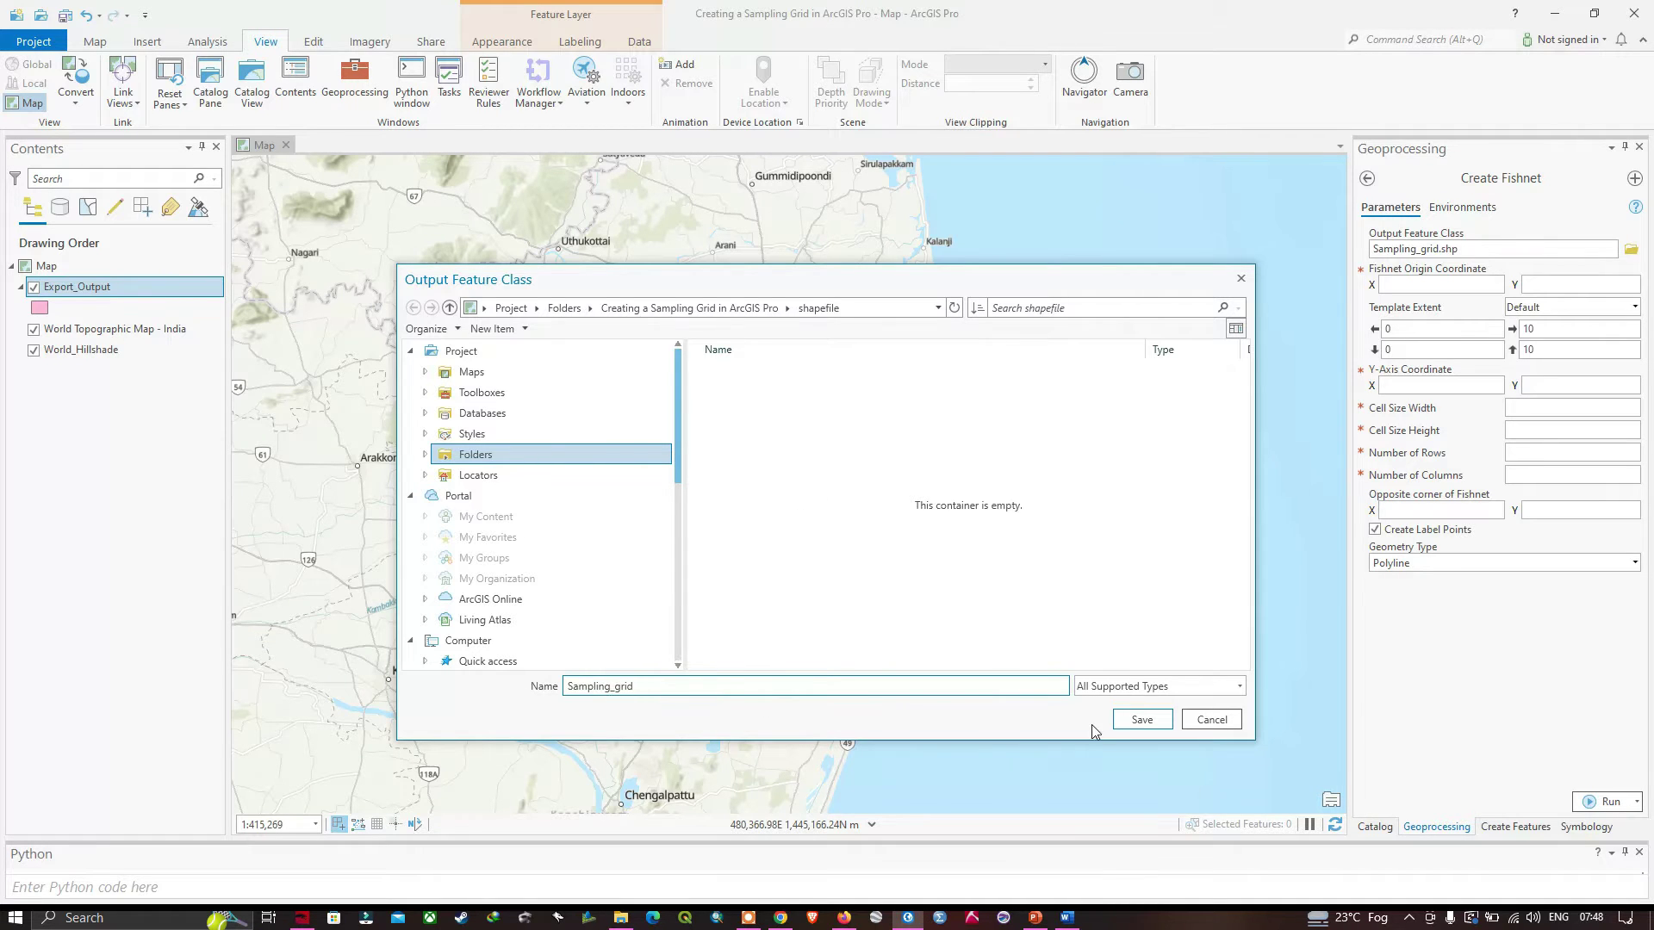
pyautogui.click(1142, 719)
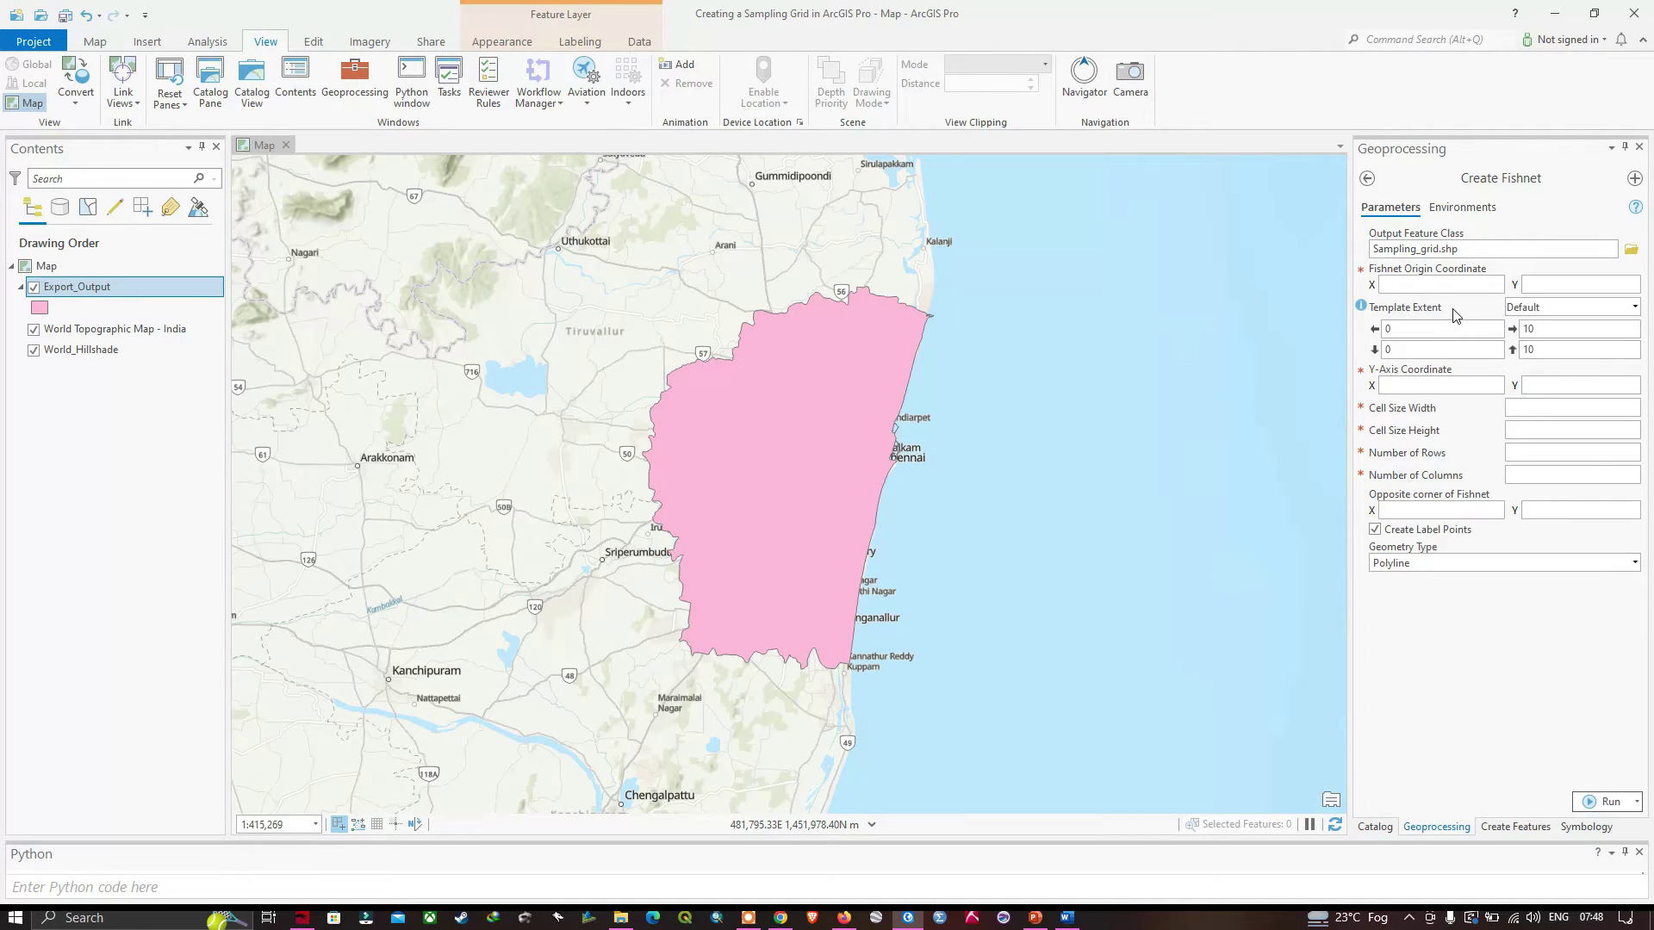
# Step: Choose Export_Output as the fishnet's template extent
pyautogui.click(1634, 308)
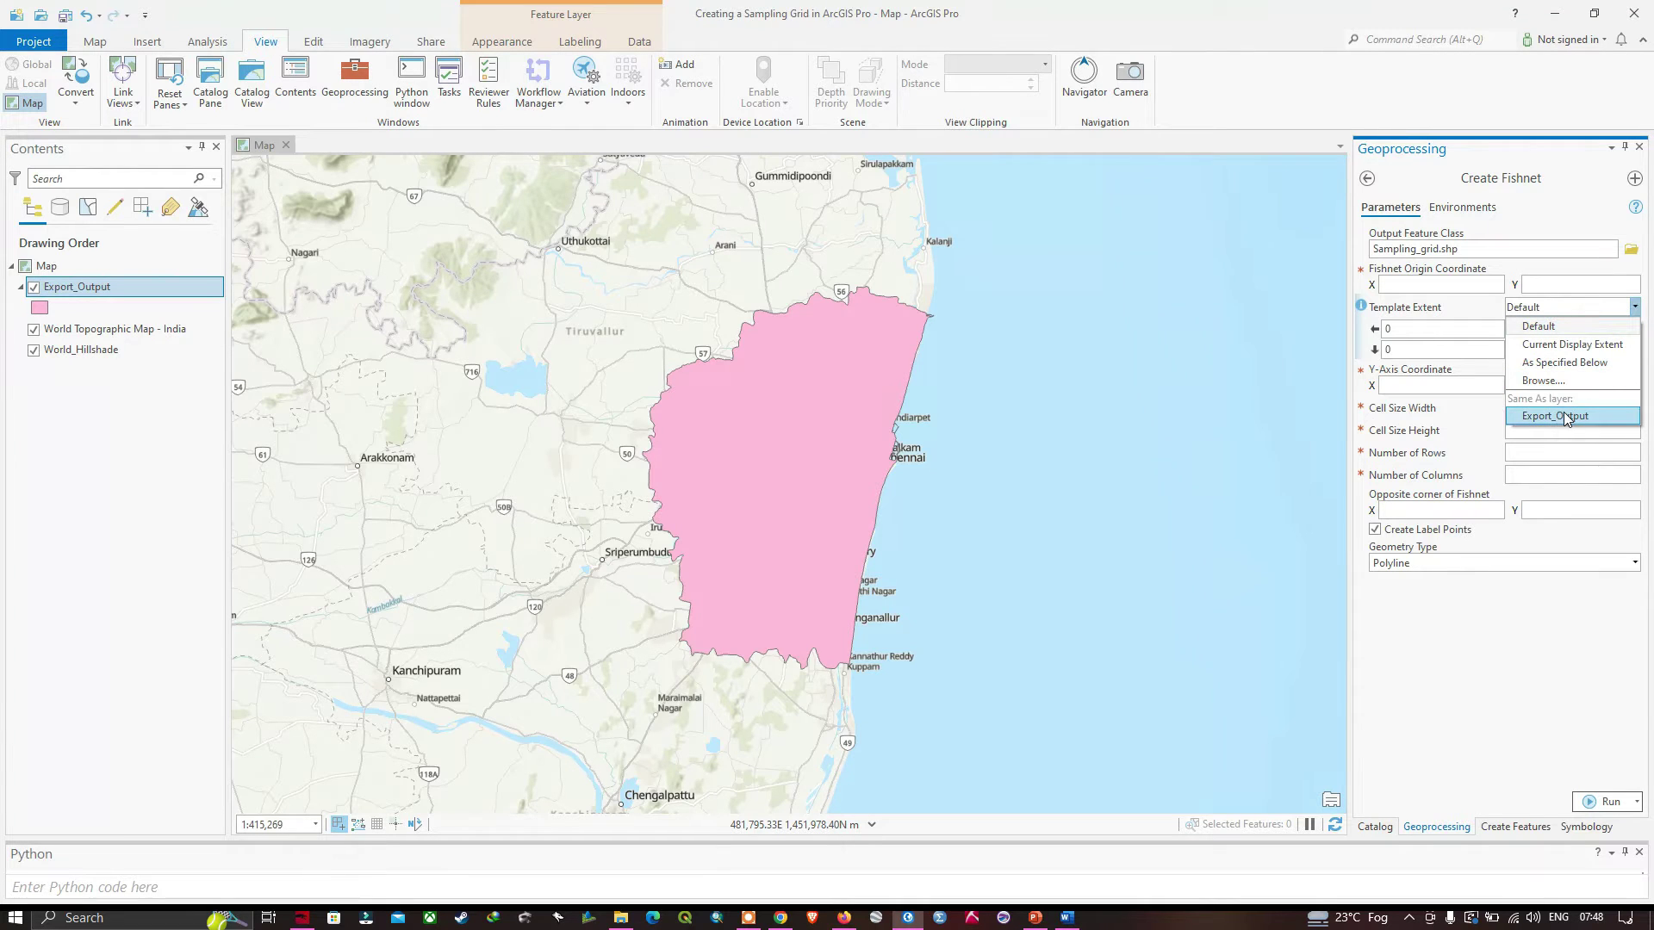
pyautogui.click(1563, 414)
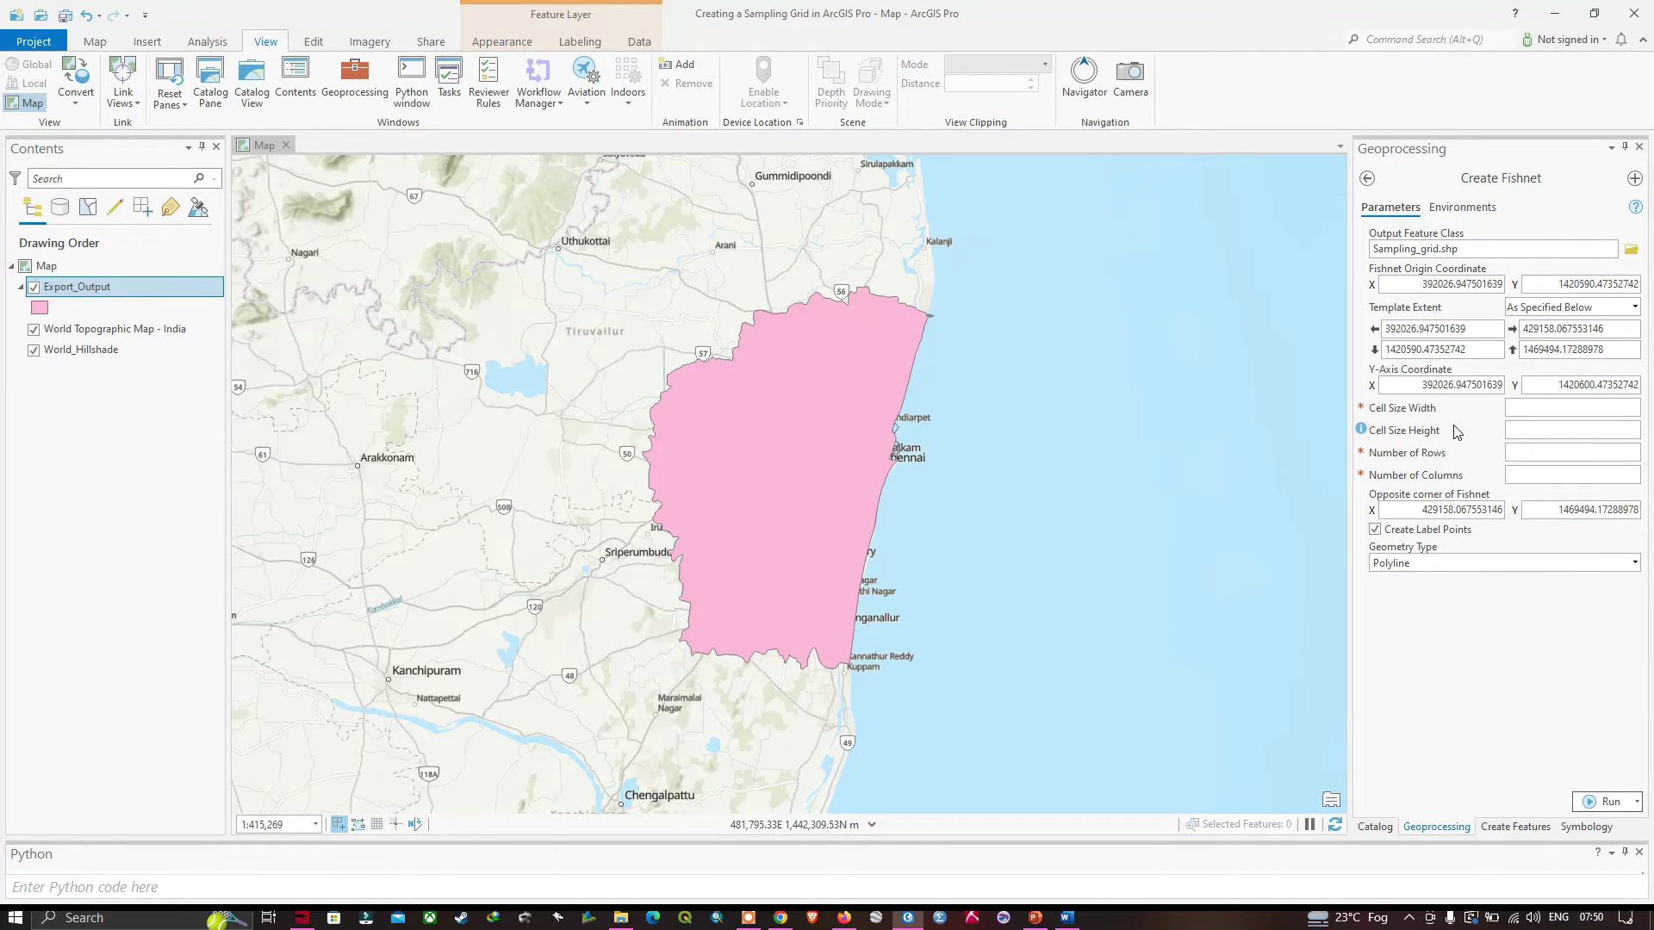
# Step: Give the fishnet a 3000 by 3000 cell size with Polygon geometry, and show Environments
pyautogui.click(1599, 409)
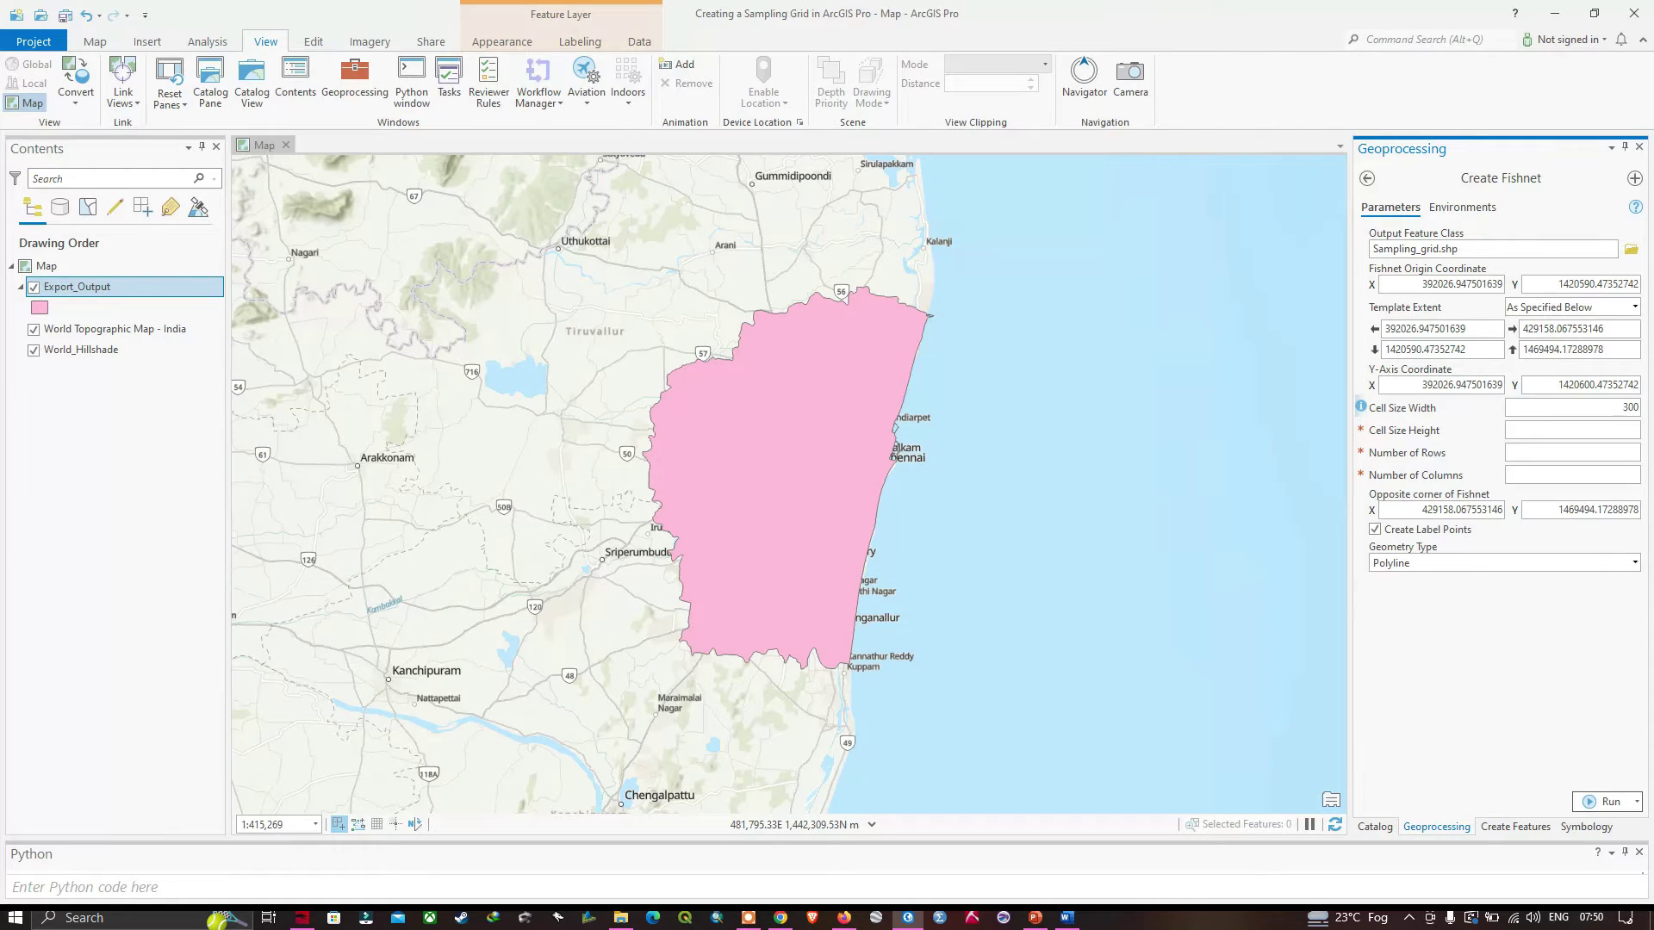
pyautogui.press('Tab')
pyautogui.write('3000')
pyautogui.press('BackSpace')
pyautogui.press('BackSpace')
pyautogui.press('BackSpace')
pyautogui.write('000')
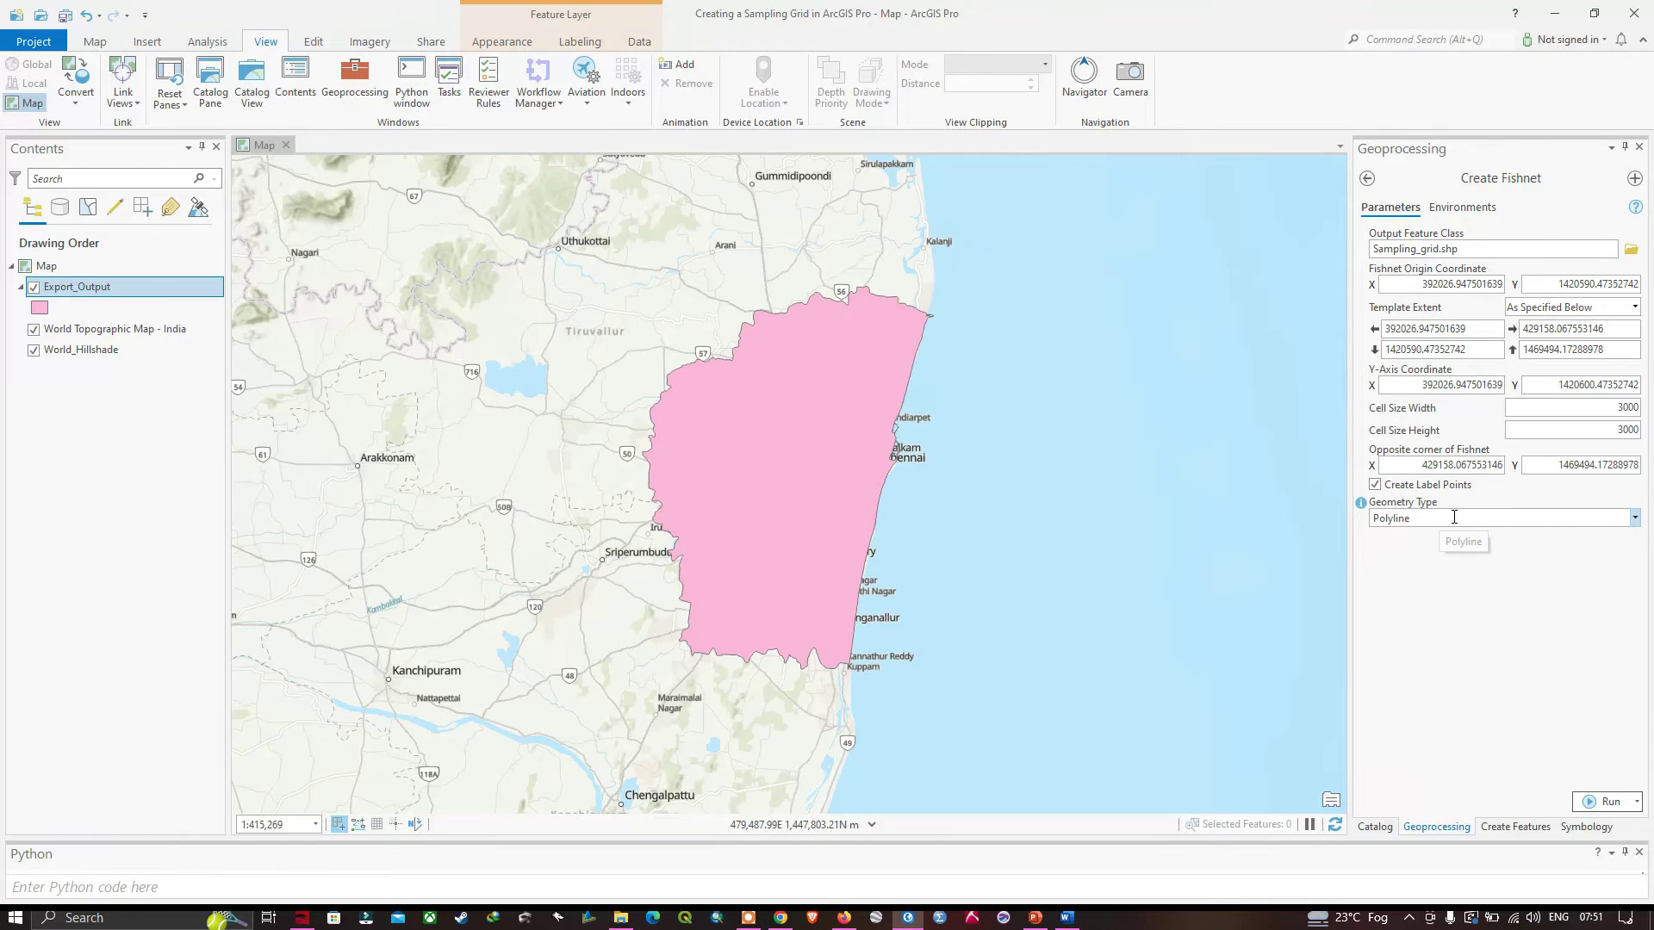
pyautogui.click(1636, 520)
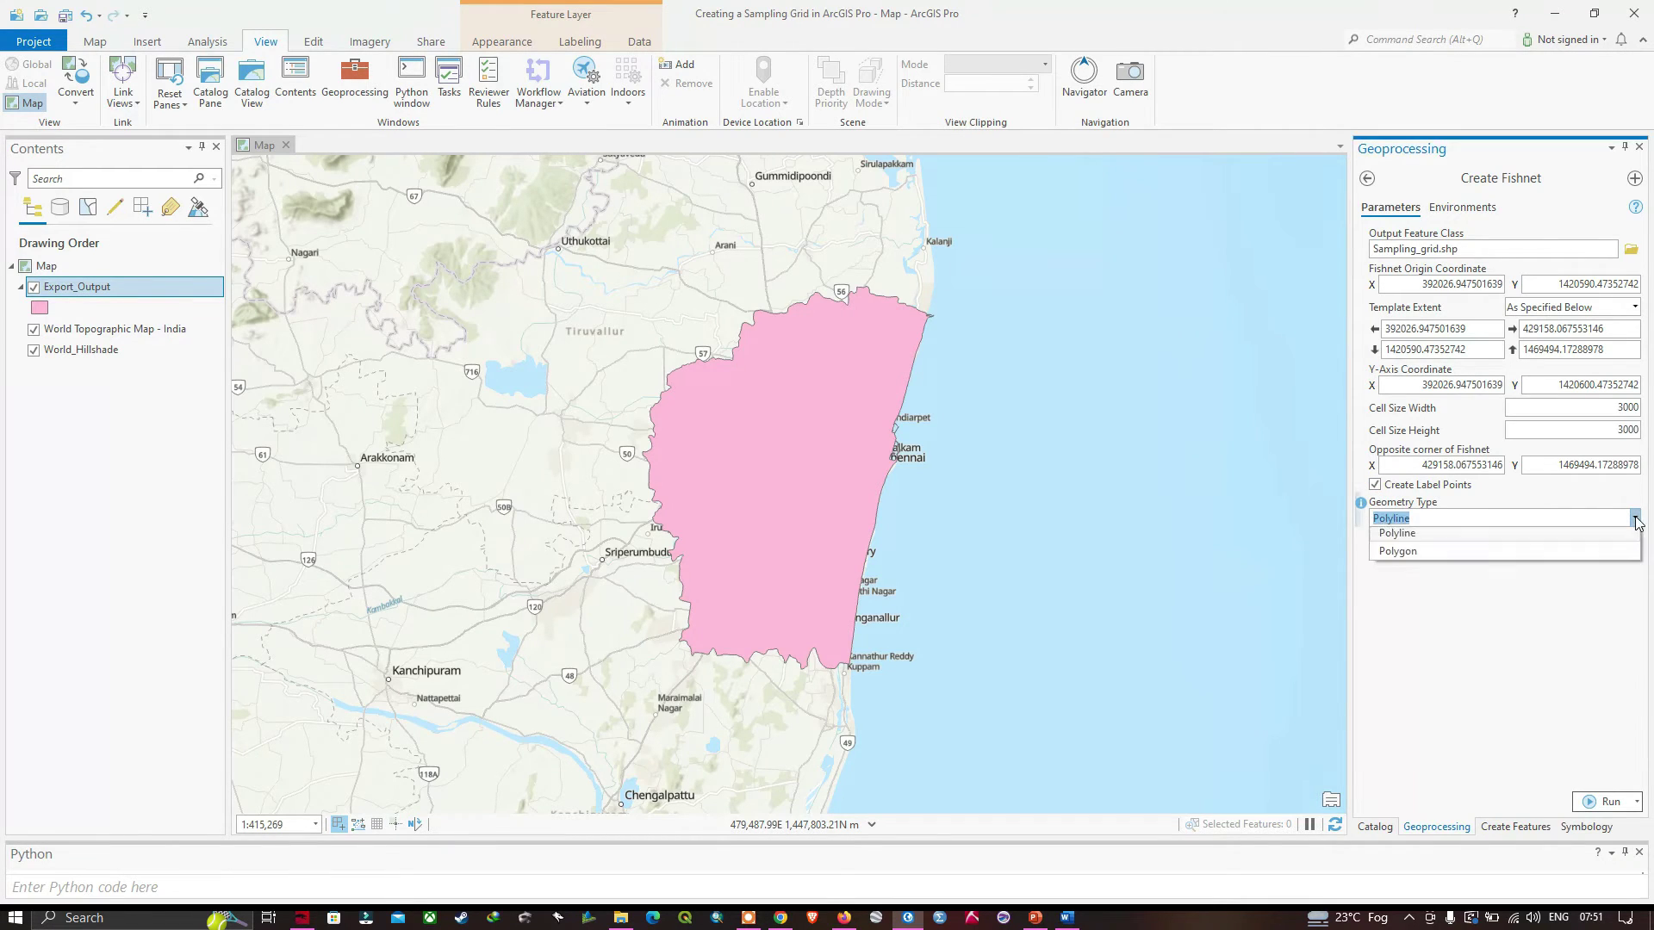
pyautogui.click(1399, 557)
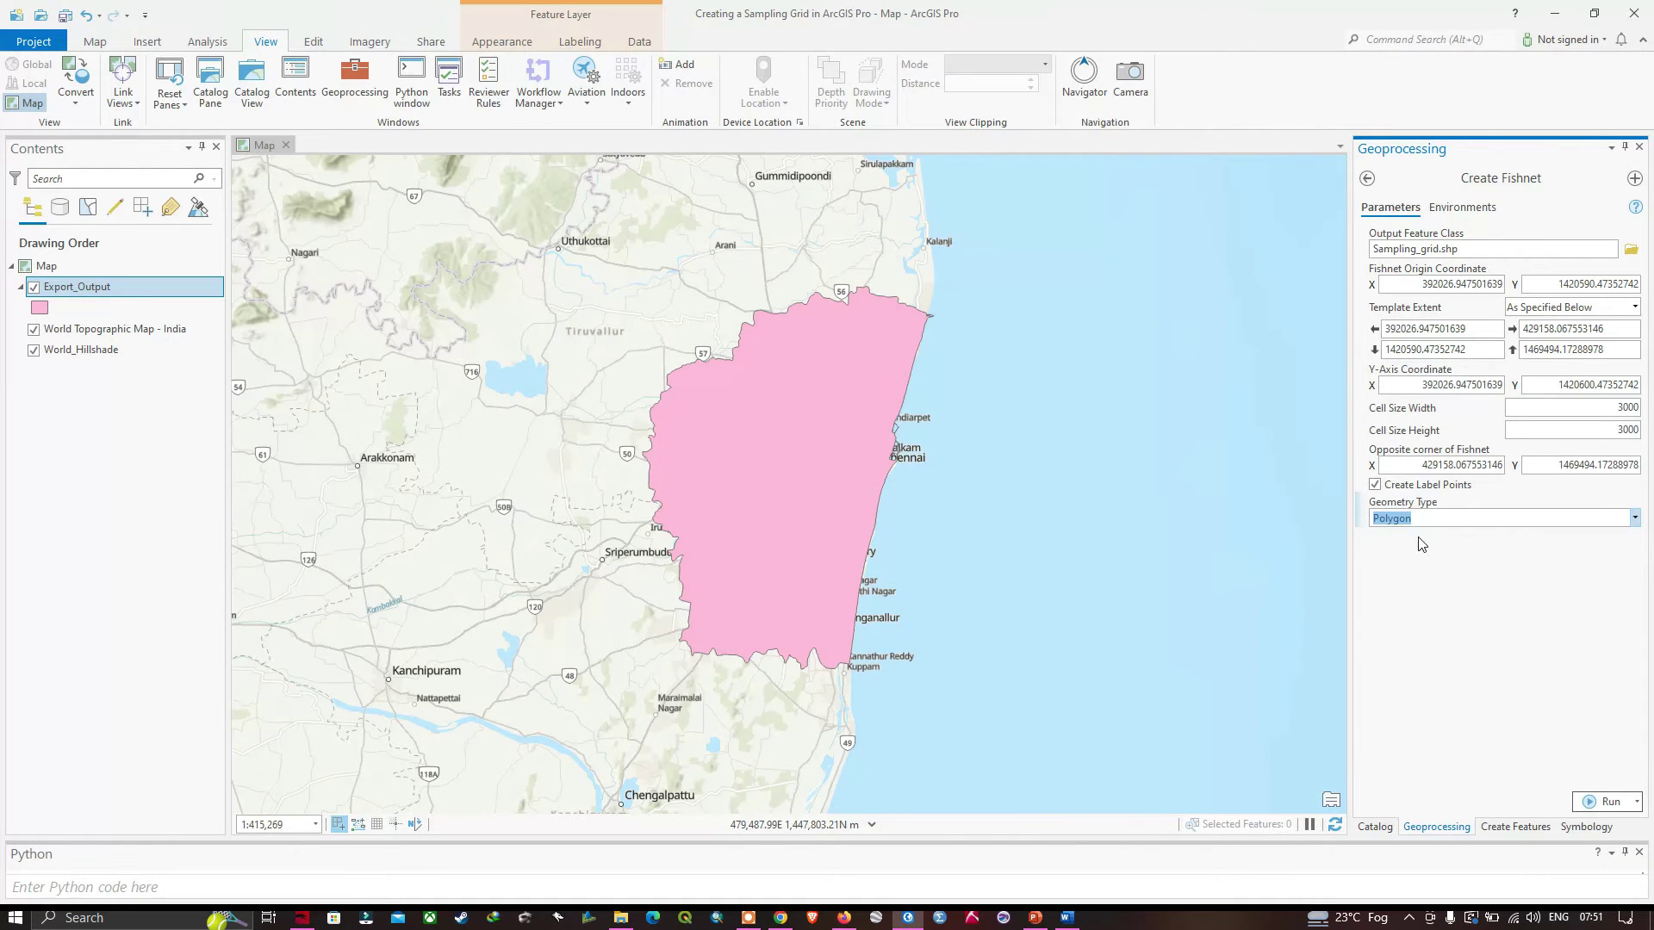
pyautogui.click(1470, 212)
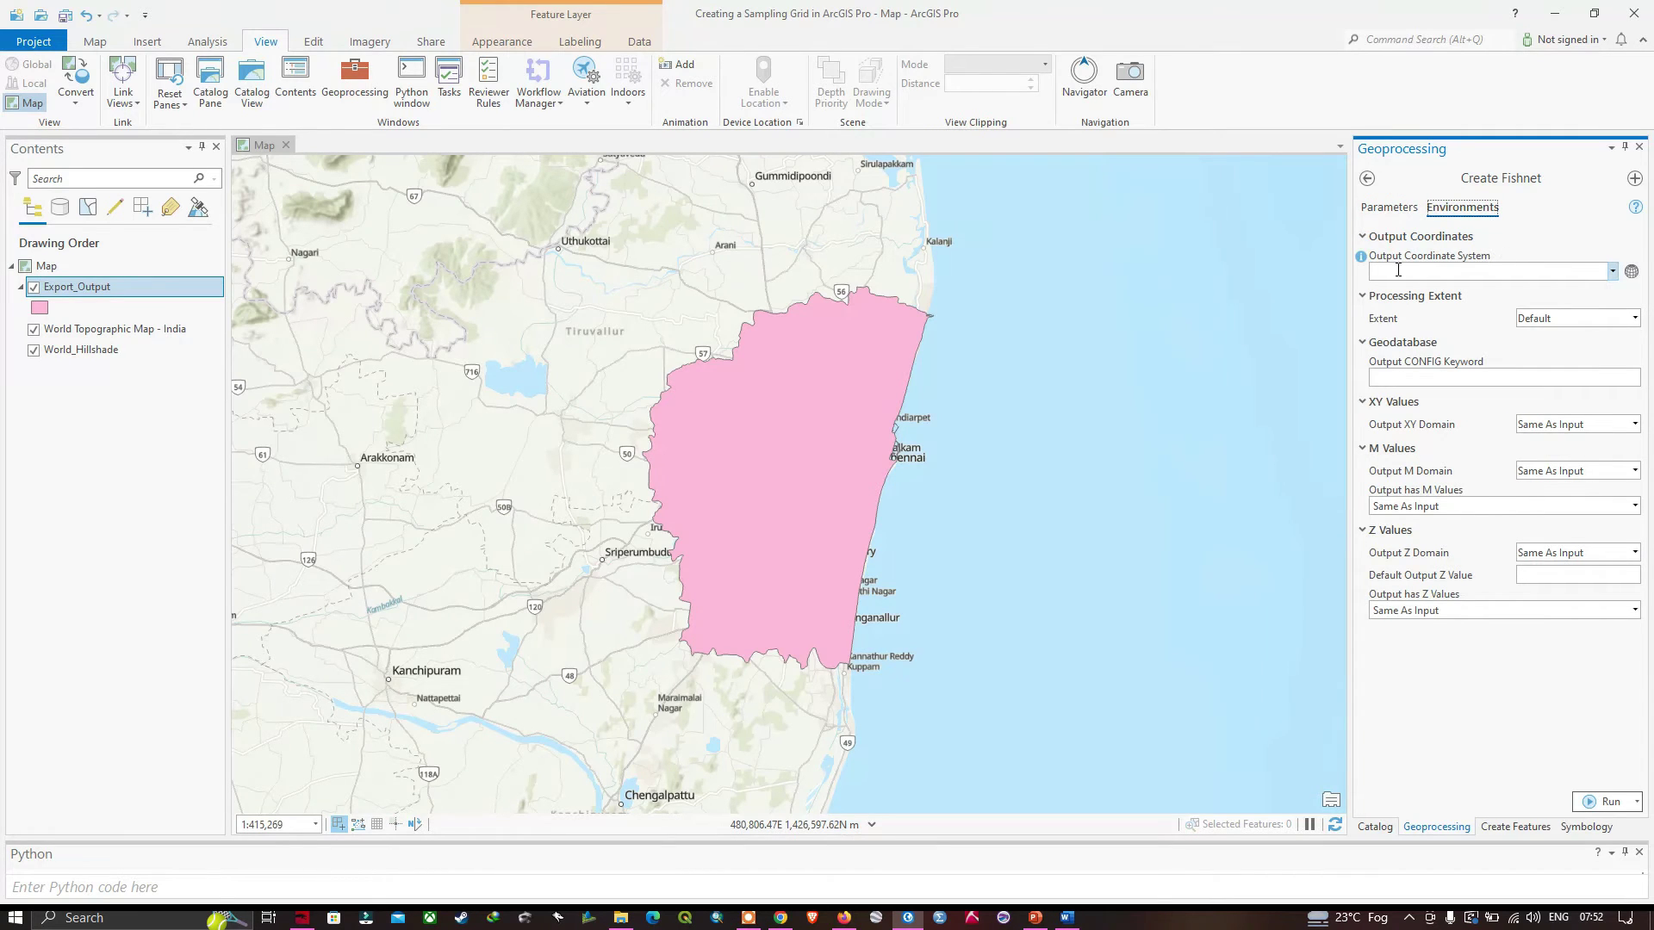
# Step: Use Export_Output for the output coordinate system and processing extent, then run Create Fishnet
pyautogui.click(1617, 273)
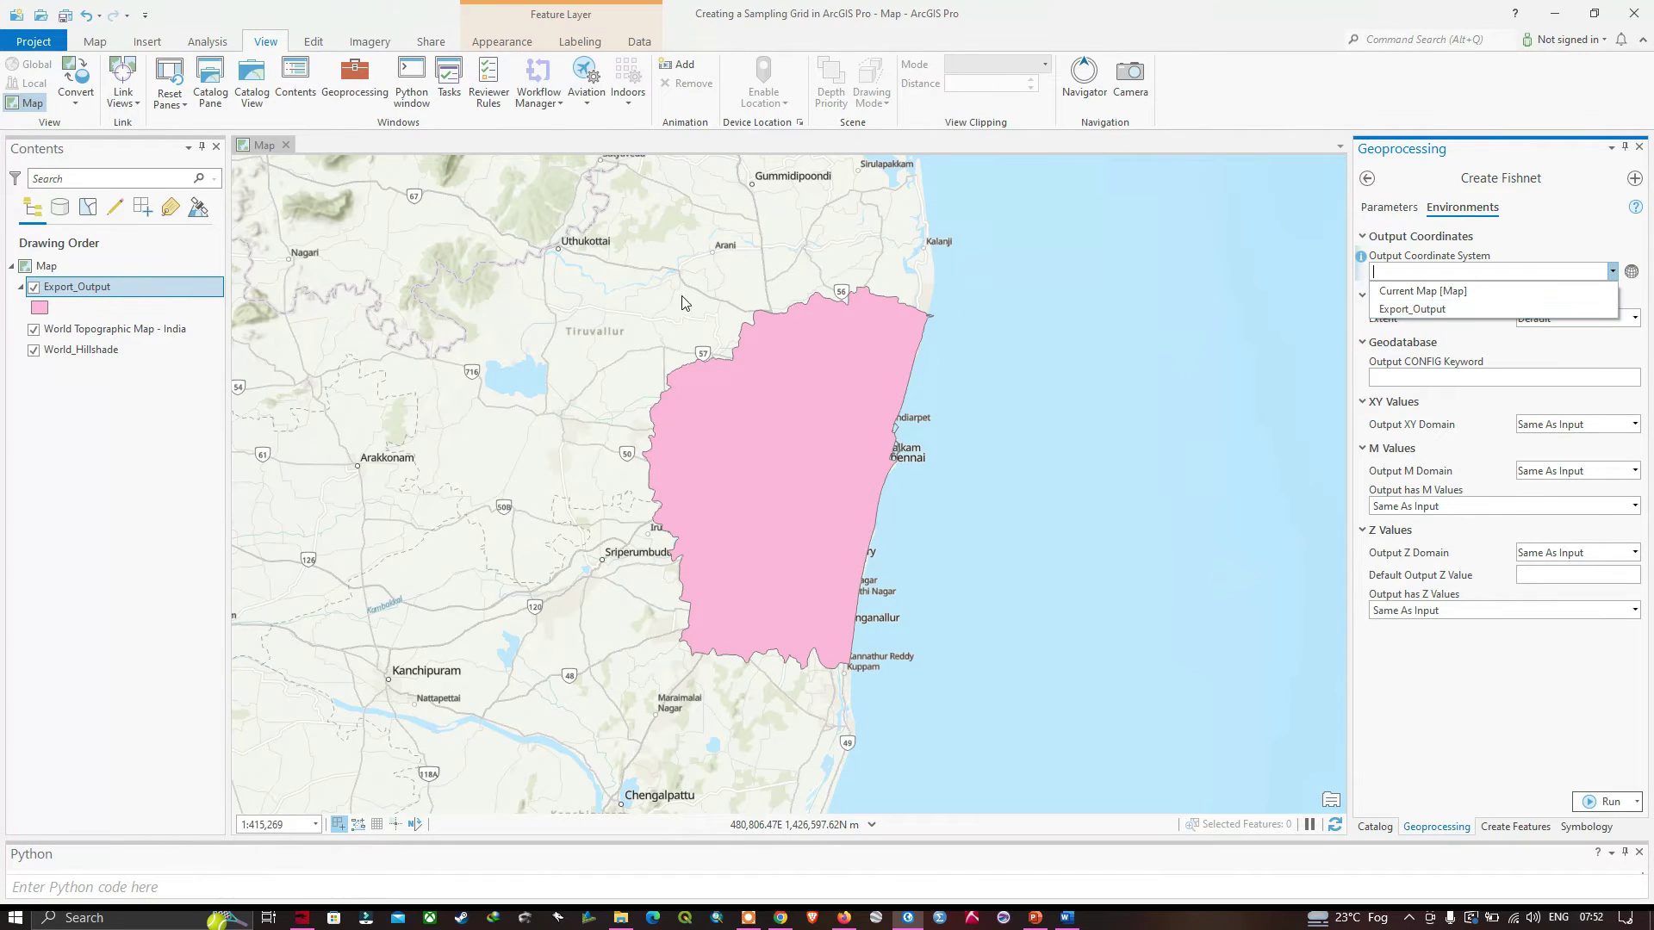
pyautogui.click(1430, 309)
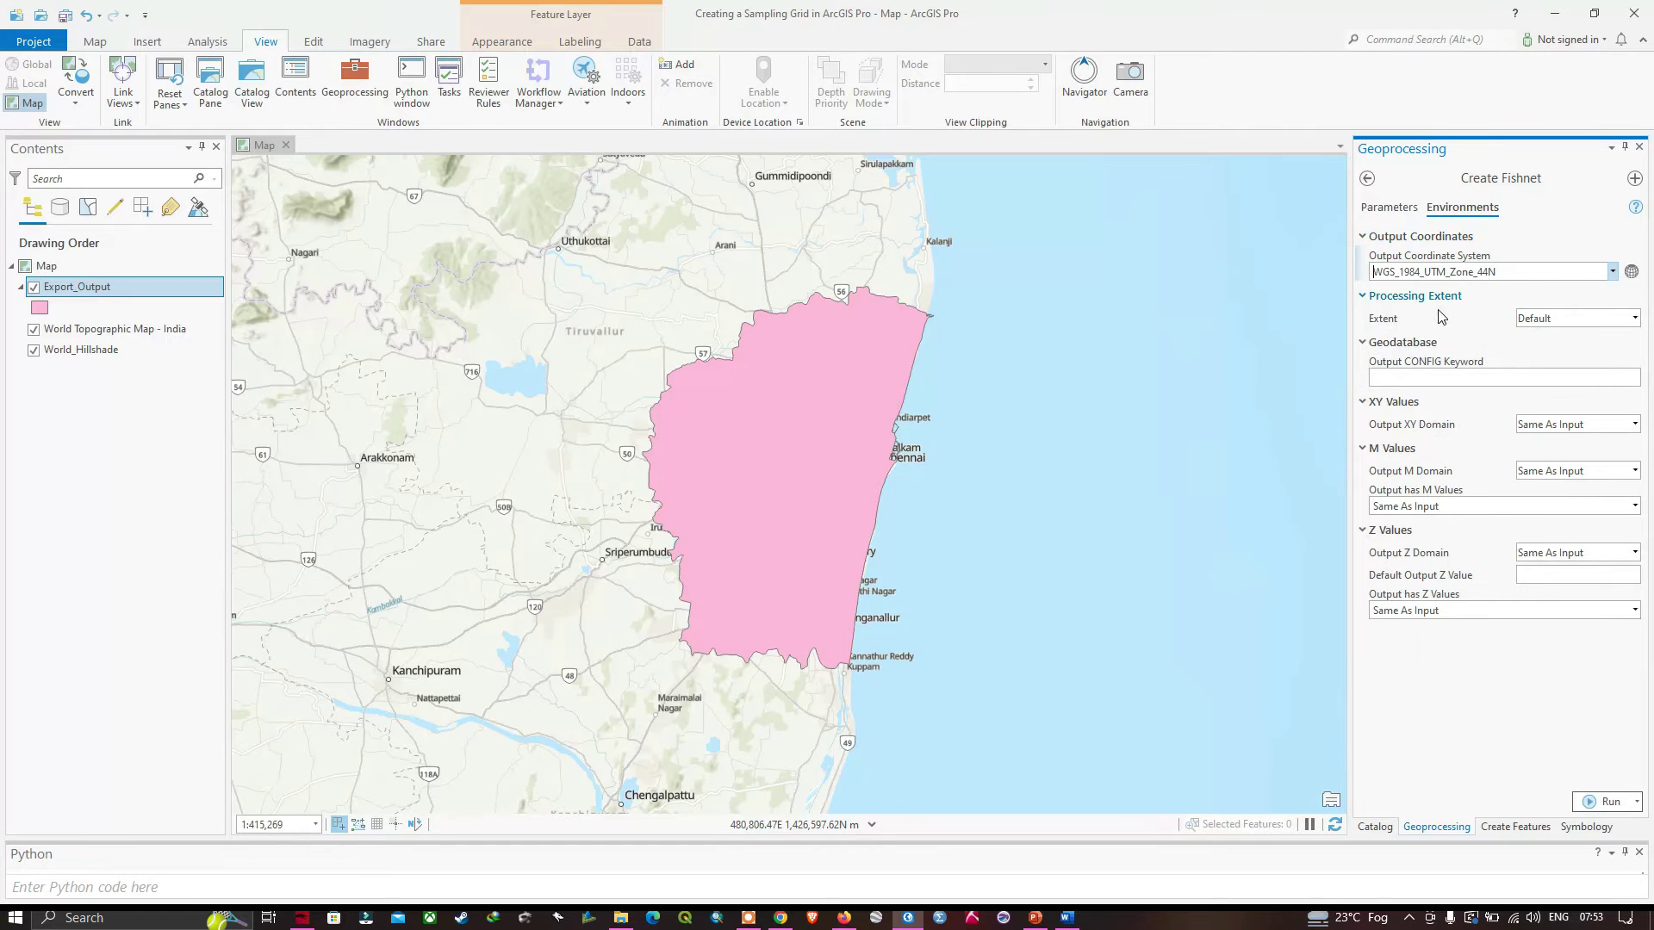
pyautogui.click(1634, 318)
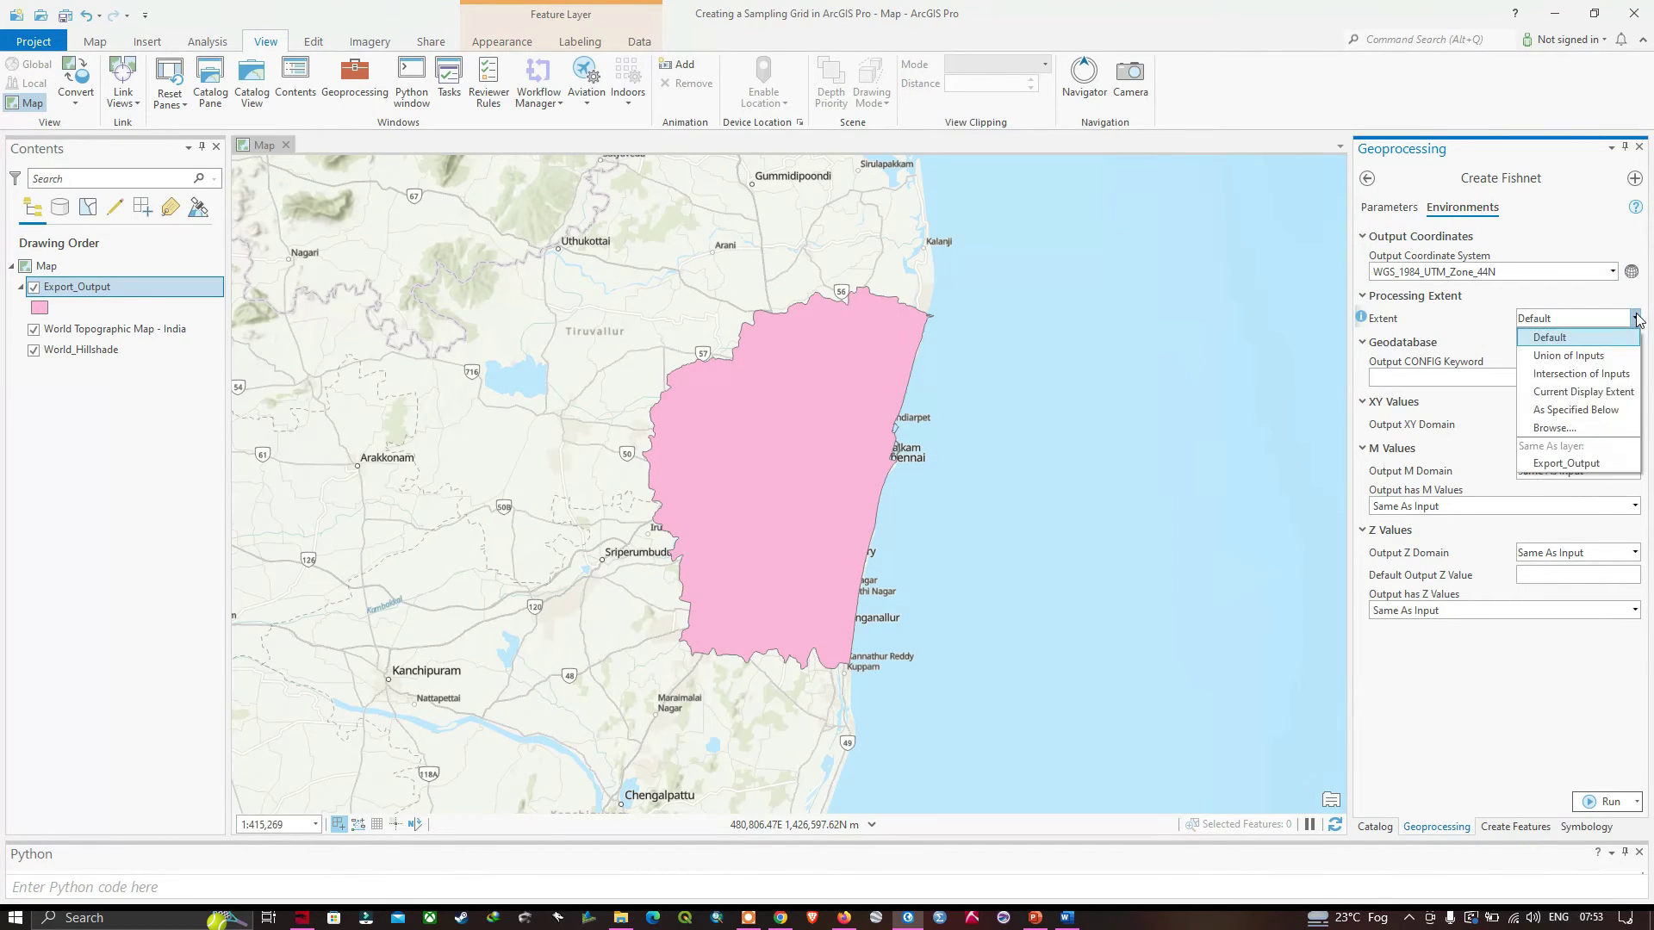
pyautogui.click(1589, 465)
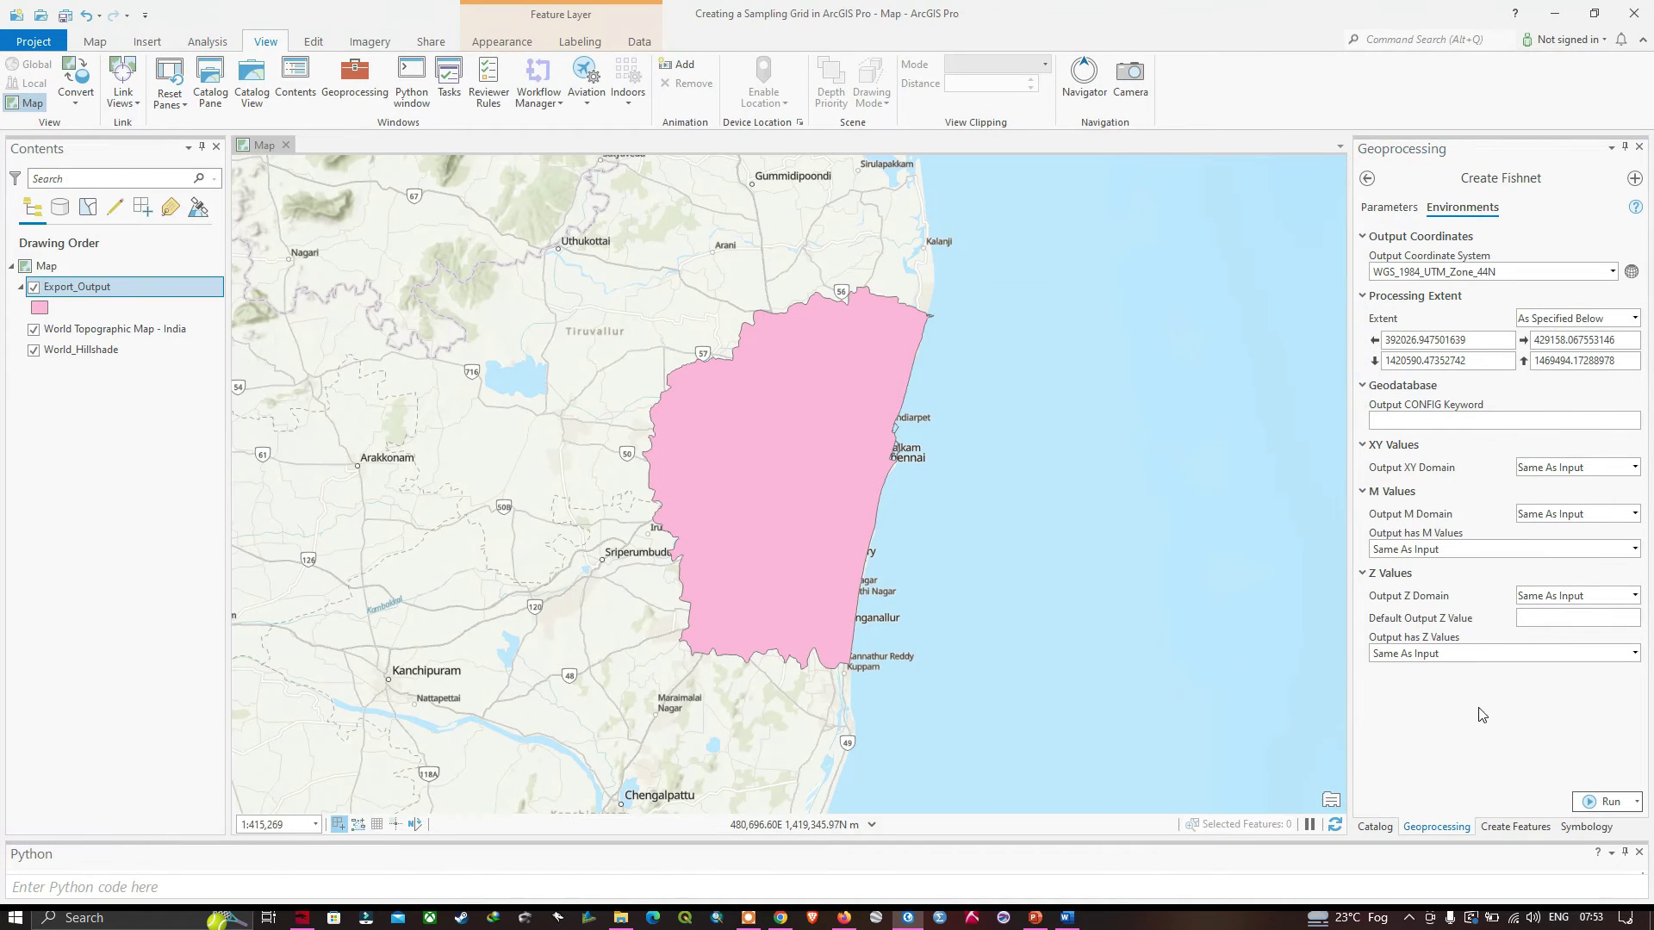
pyautogui.click(1603, 804)
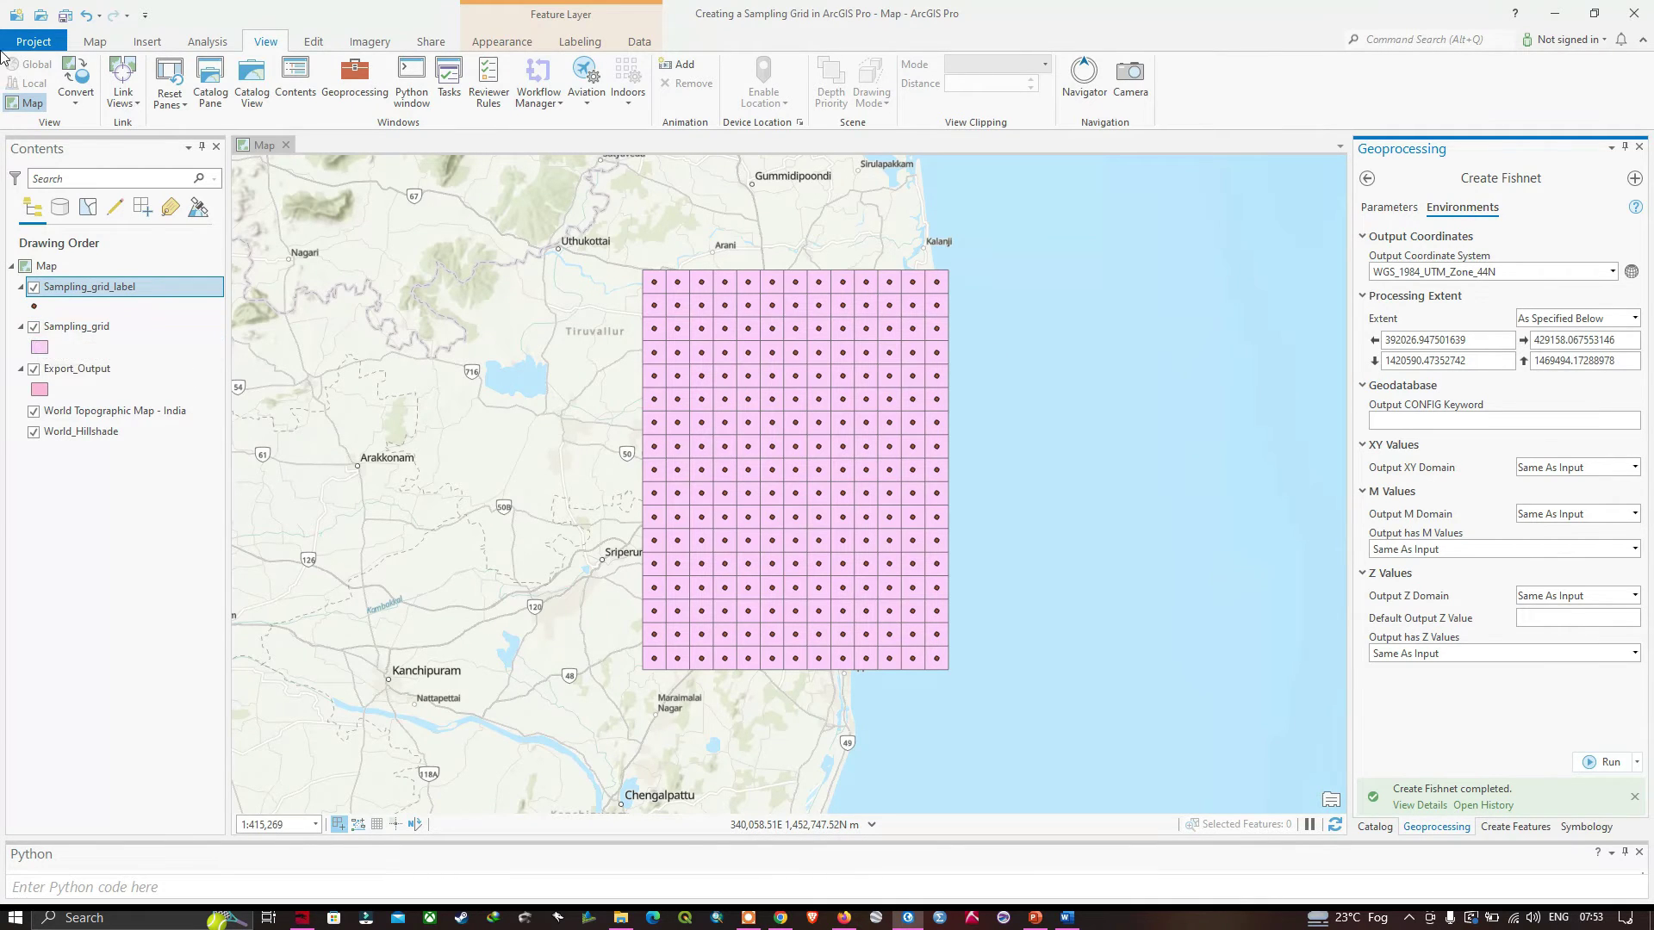
# Step: Set the Sampling_grid fill to No color and centre the map on the study area
pyautogui.click(44, 348)
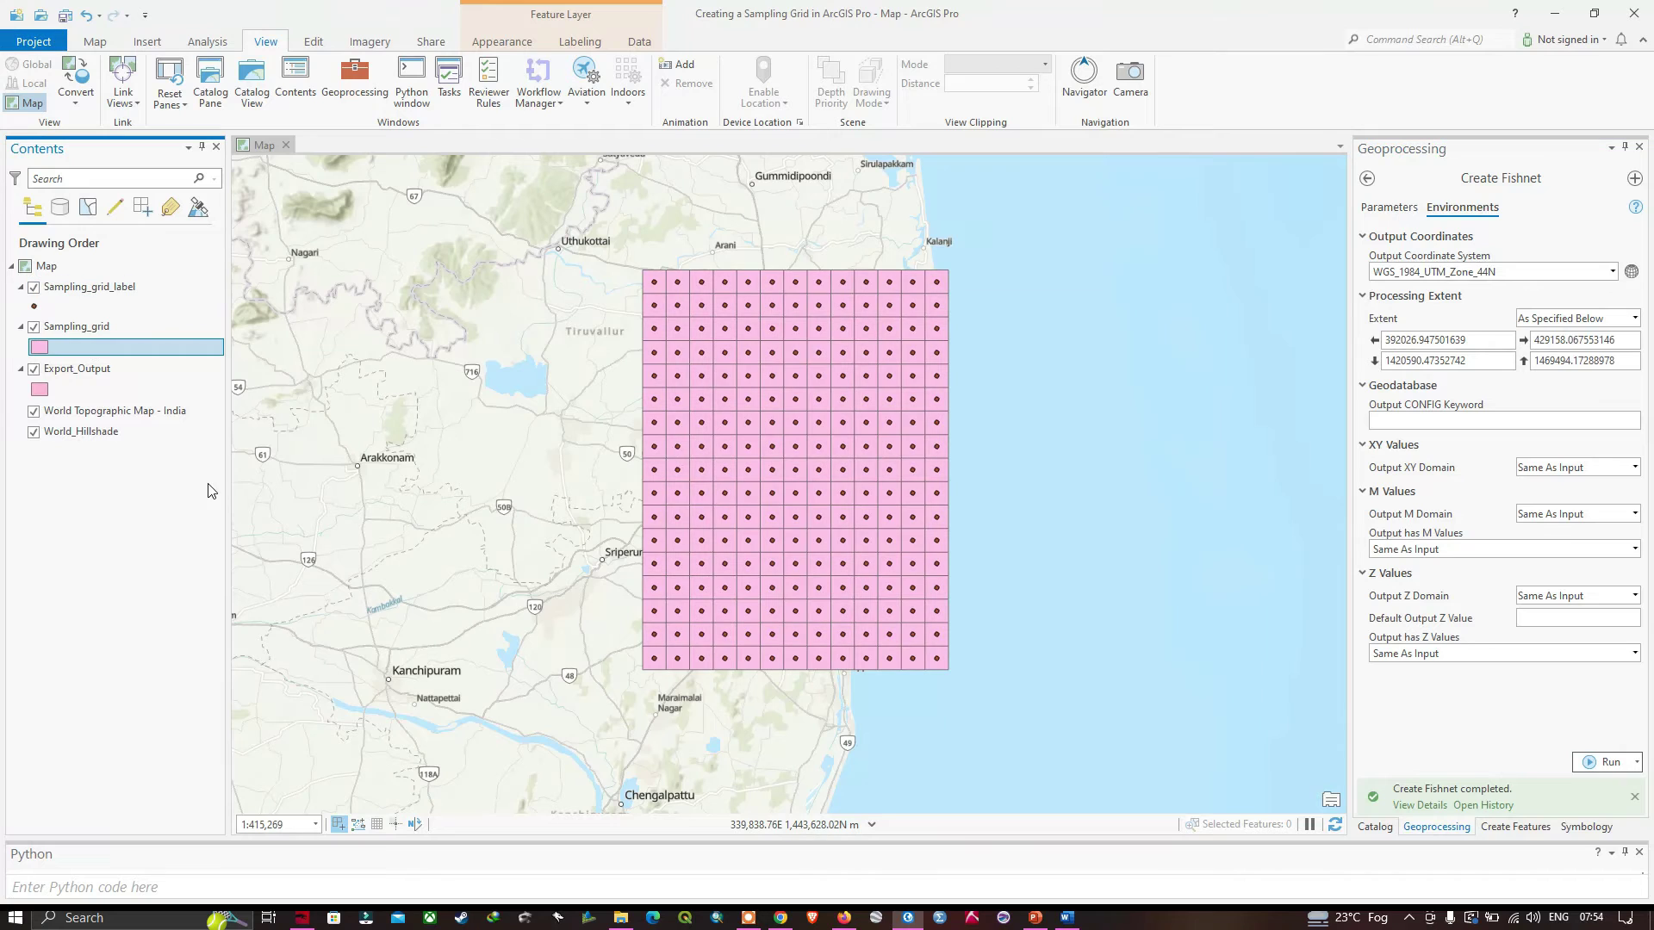
pyautogui.click(79, 331)
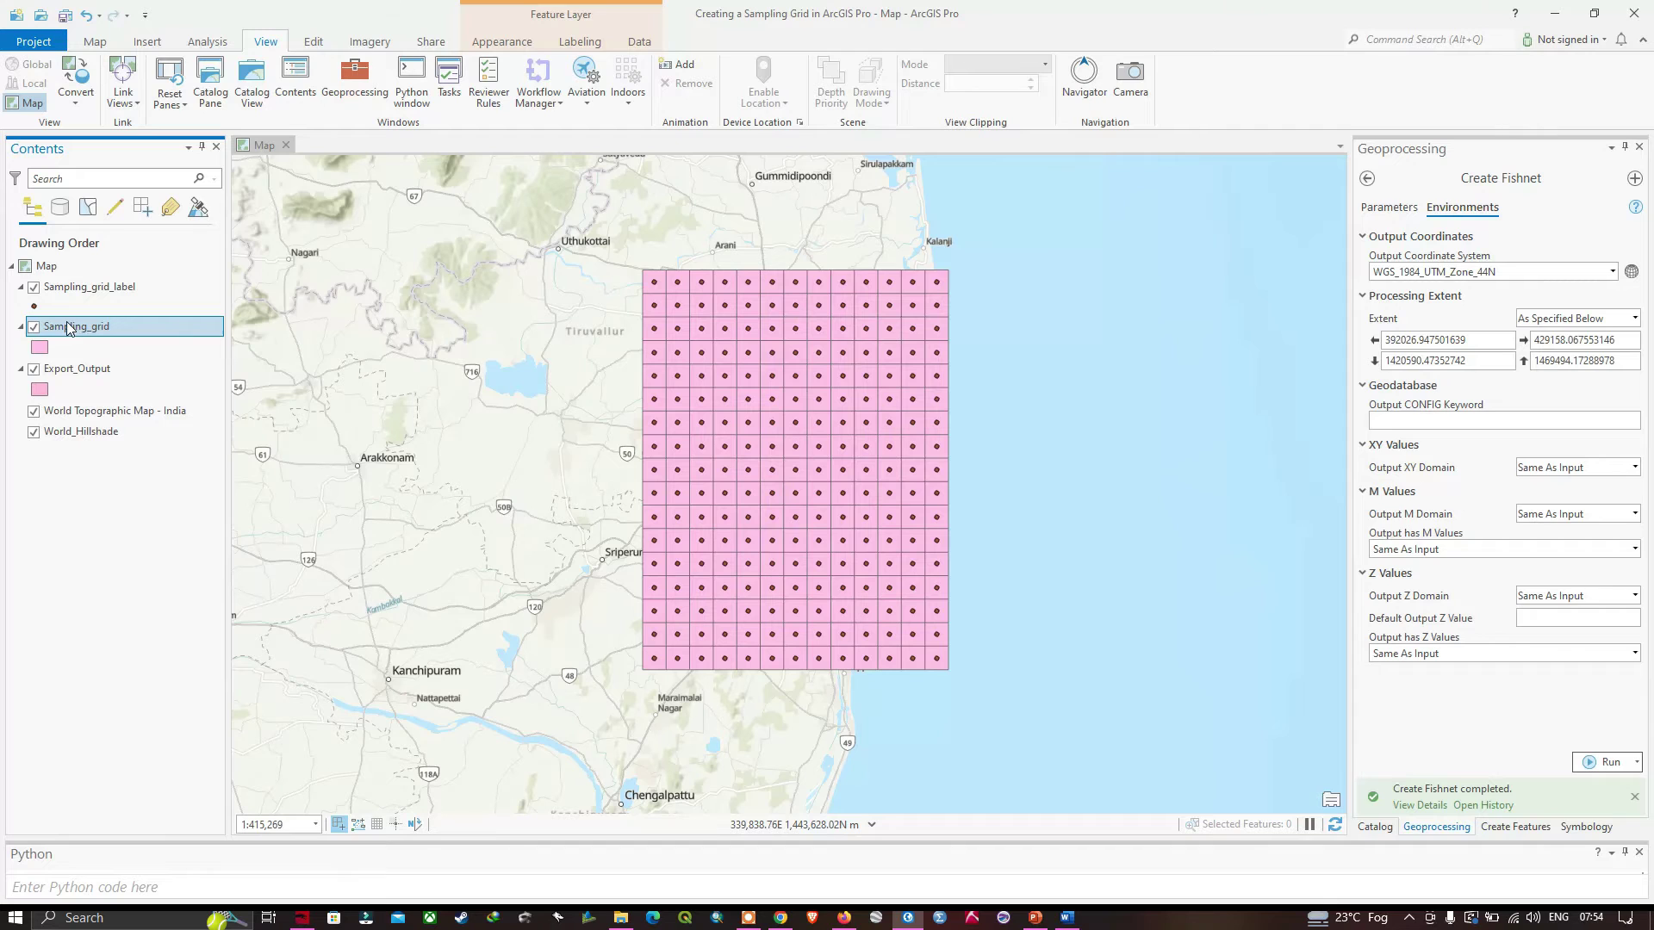
pyautogui.rightClick(69, 328)
pyautogui.rightClick(43, 349)
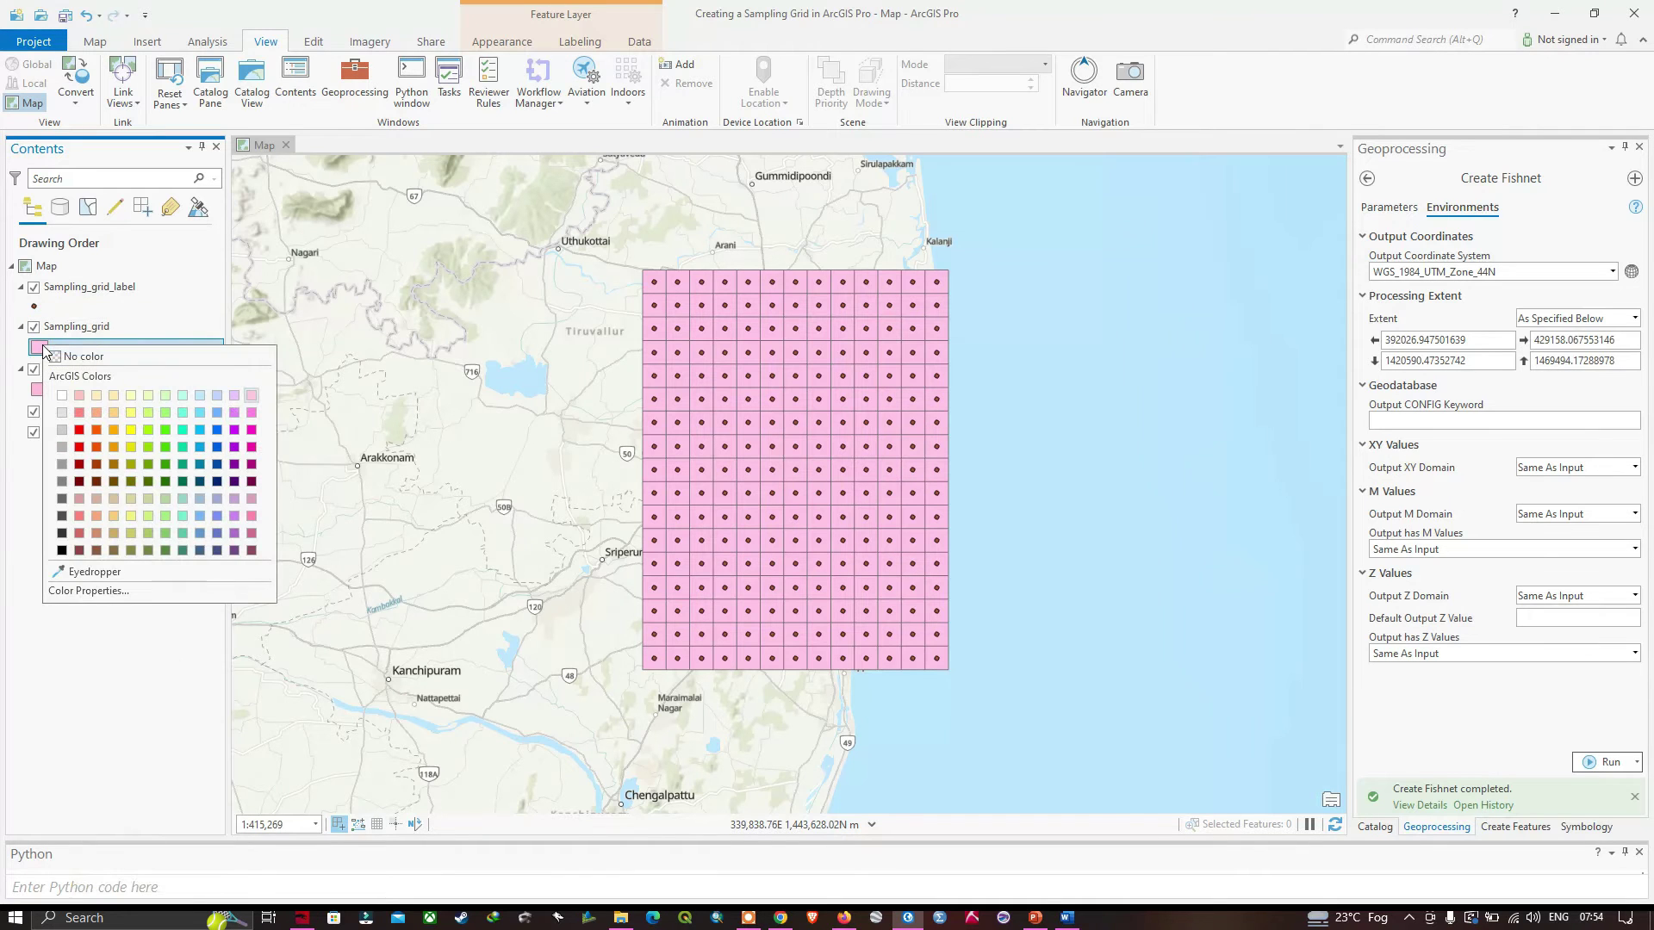
pyautogui.click(60, 358)
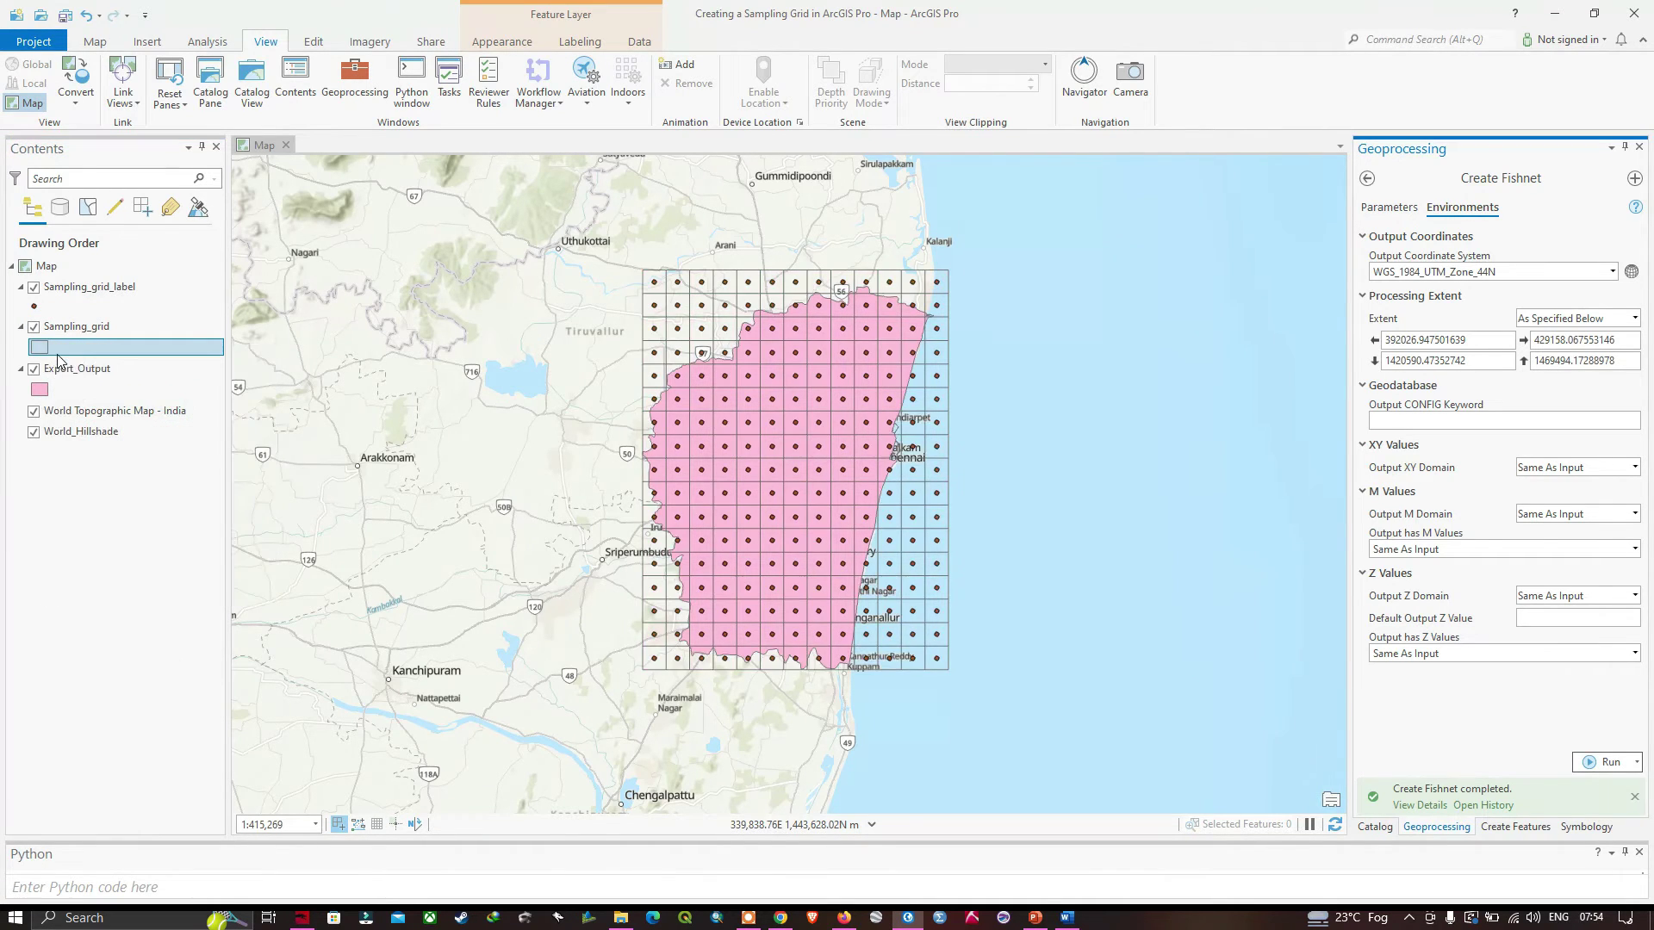
pyautogui.scroll(2, 751, 366)
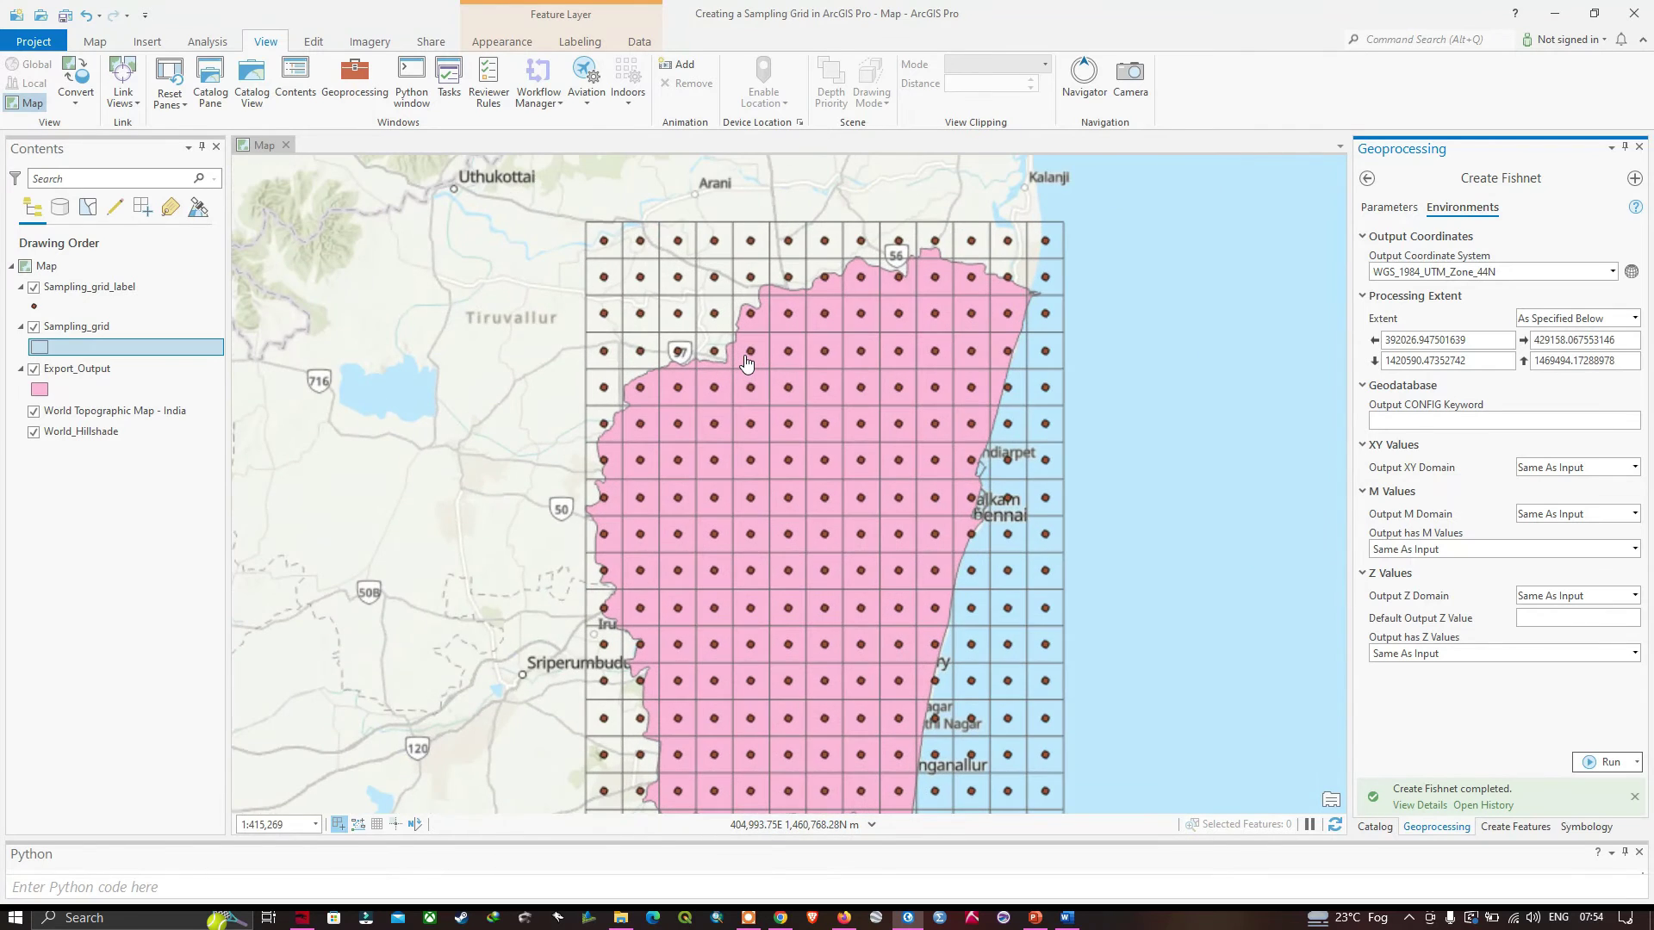
pyautogui.moveTo(1130, 448); pyautogui.dragTo(1114, 398)
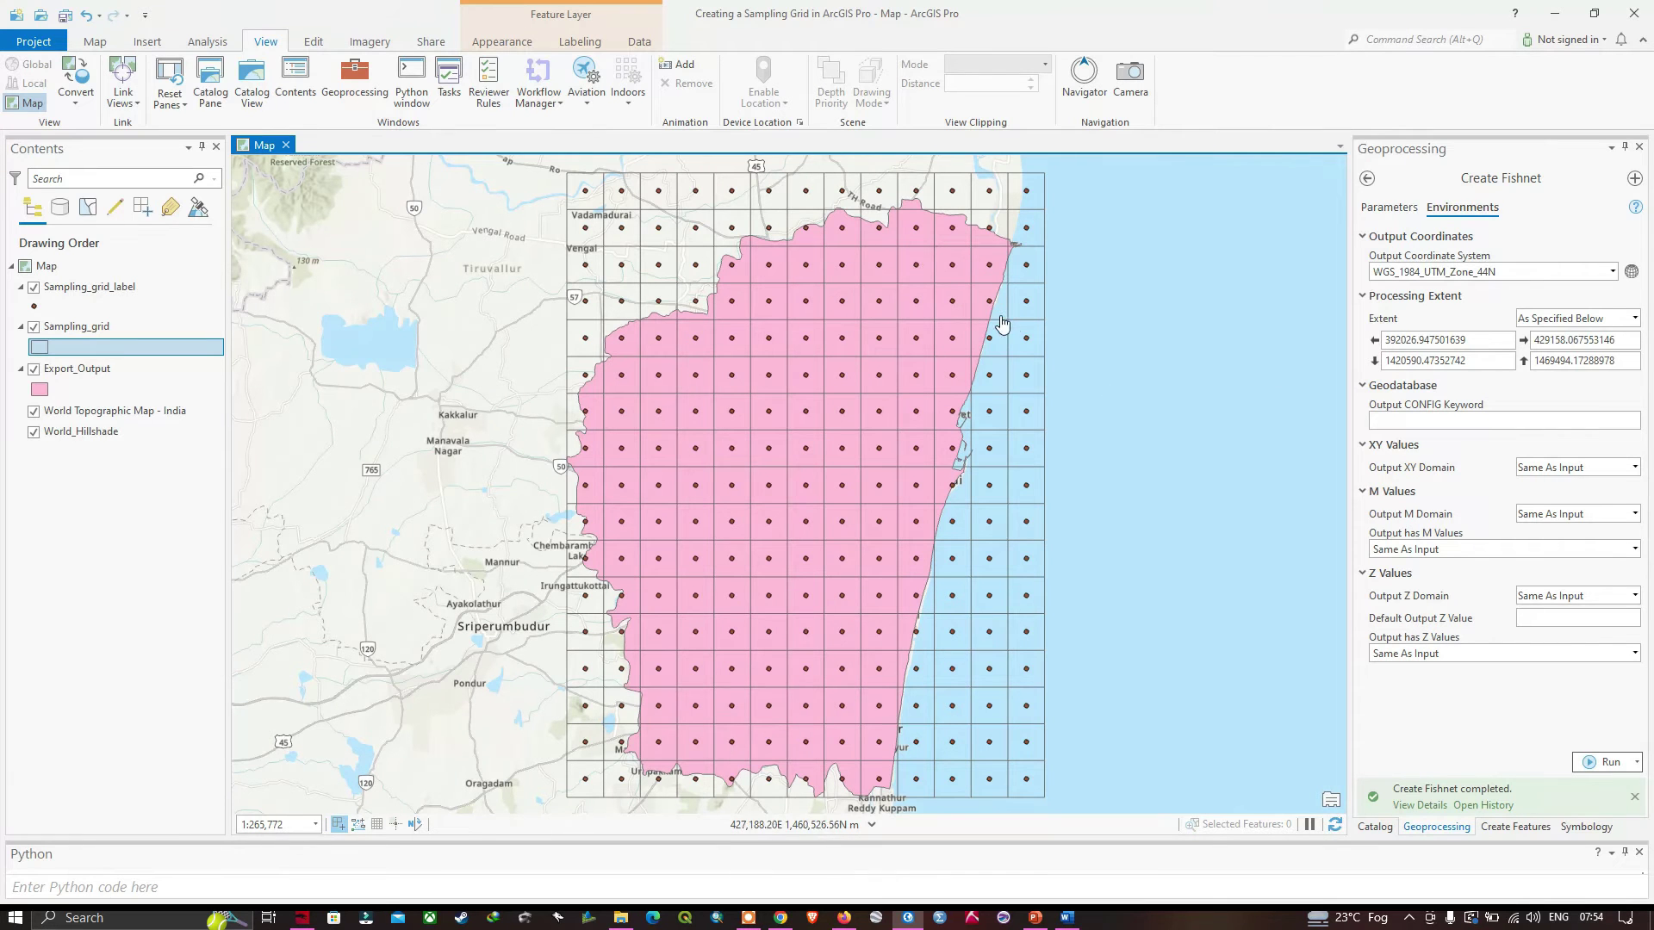
pyautogui.scroll(-1, 1038, 551)
pyautogui.scroll(1, 1038, 551)
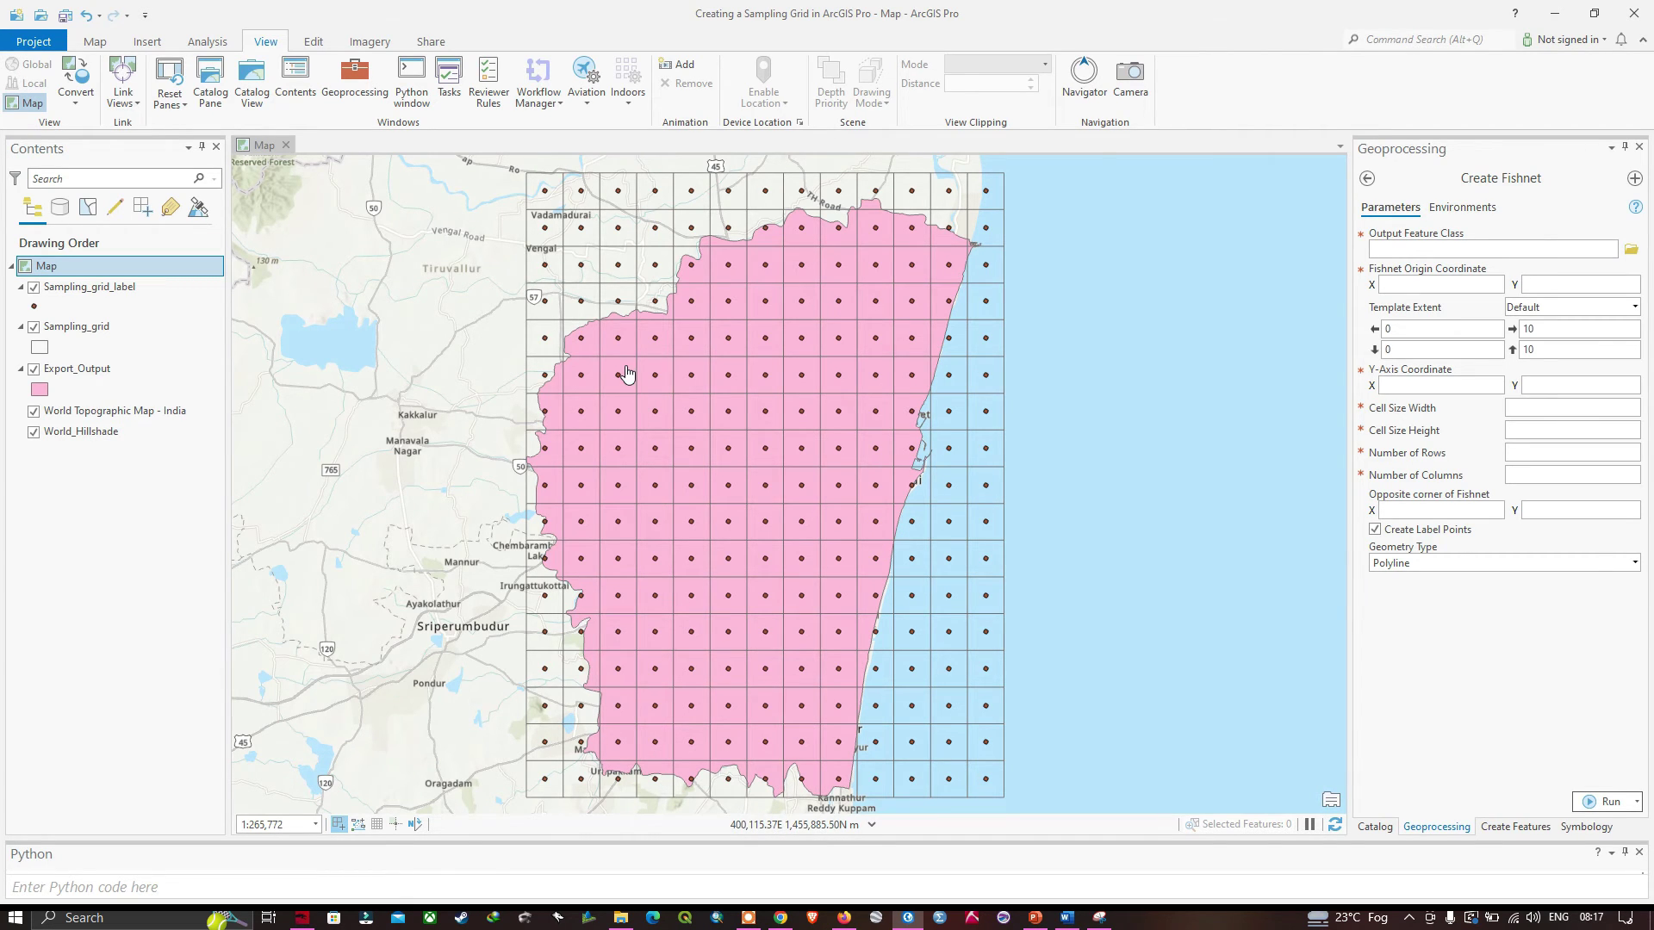
# Step: Search the geoprocessing tools for 'clip' and open Clip from Analysis Tools
pyautogui.click(1367, 178)
pyautogui.scroll(1, 1413, 250)
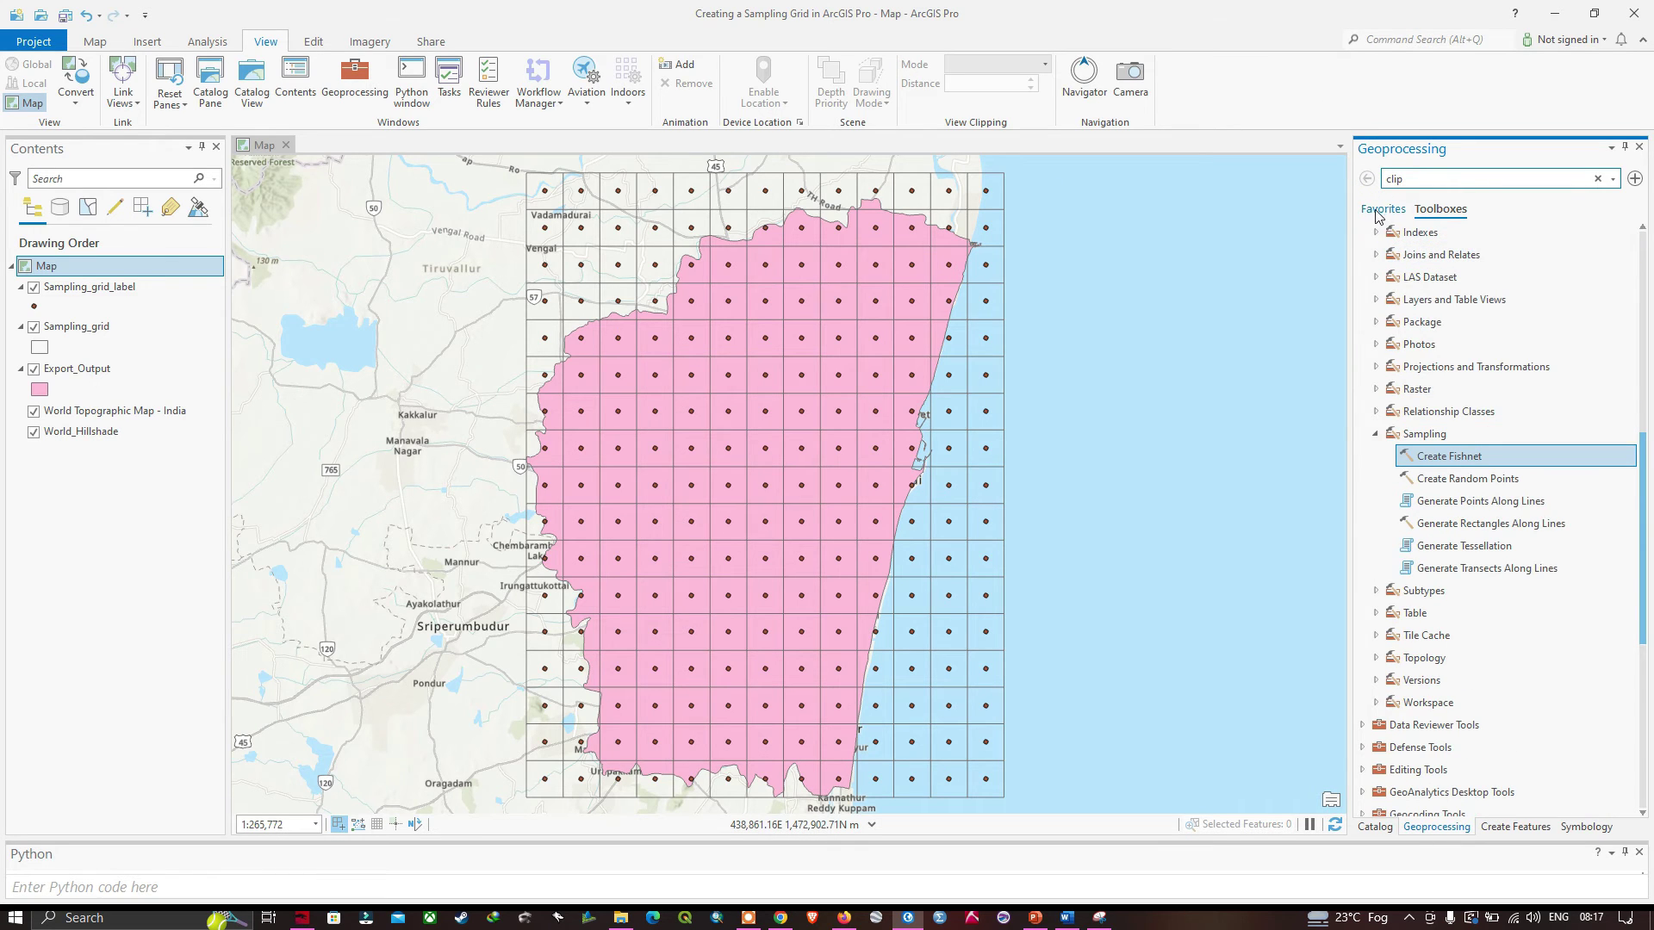
pyautogui.click(1387, 212)
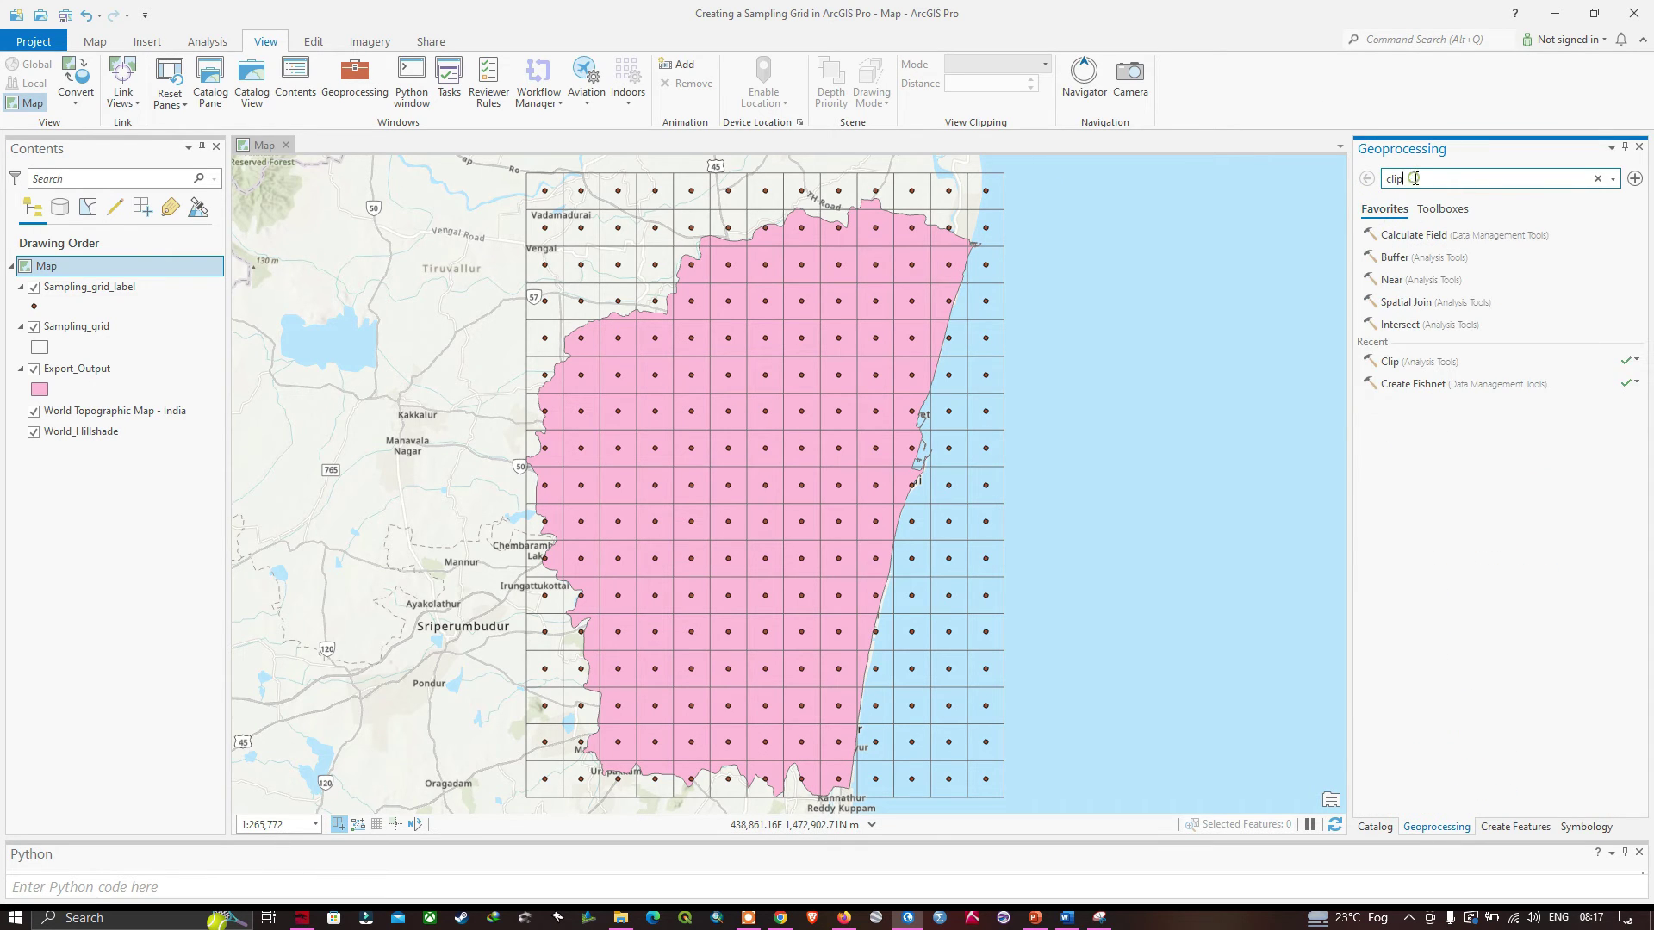
pyautogui.click(1408, 179)
pyautogui.press('Return')
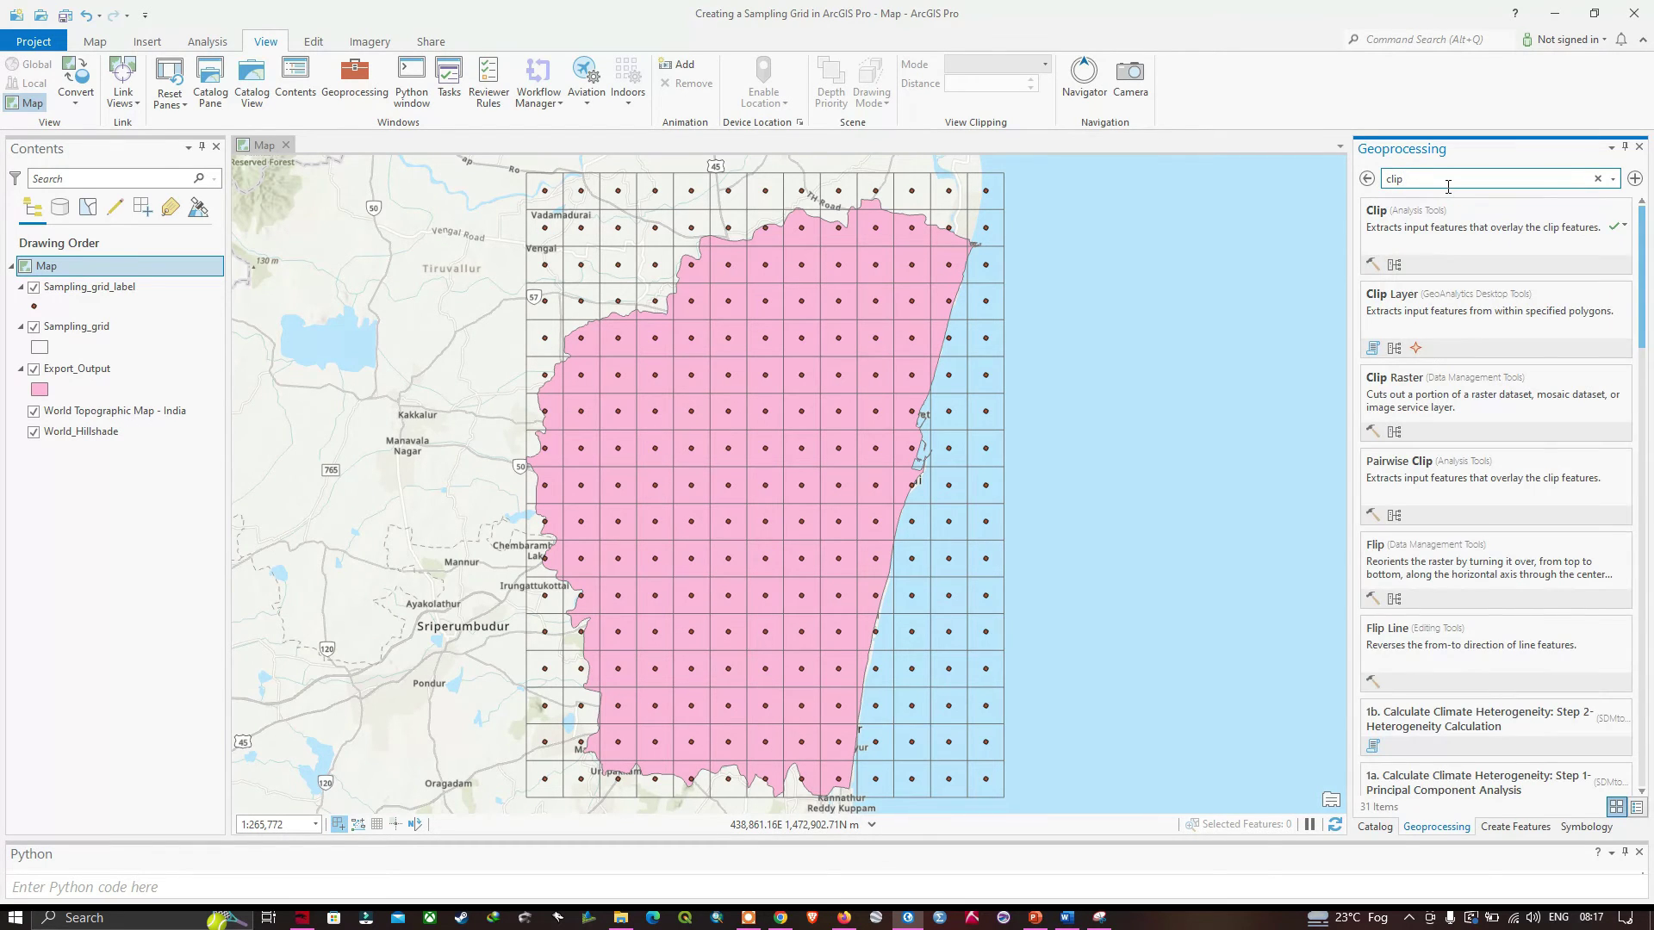
pyautogui.click(1381, 217)
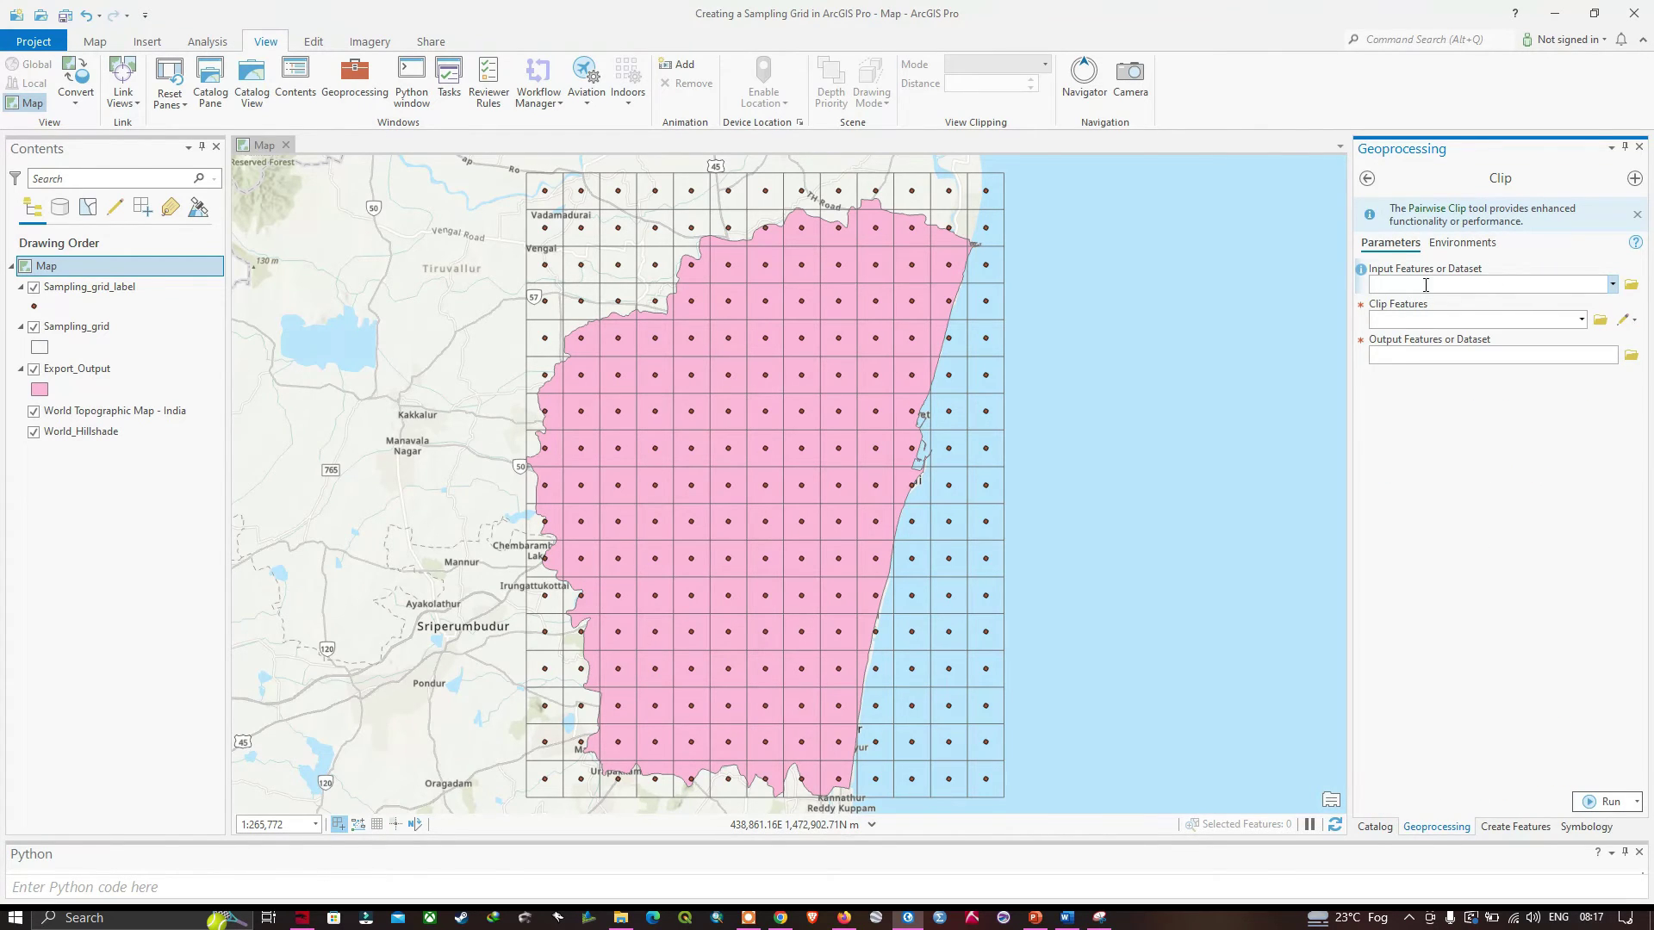
# Step: Set Sampling_grid as input and Export_Output as clip features, hiding Sampling_grid_label
pyautogui.click(1612, 285)
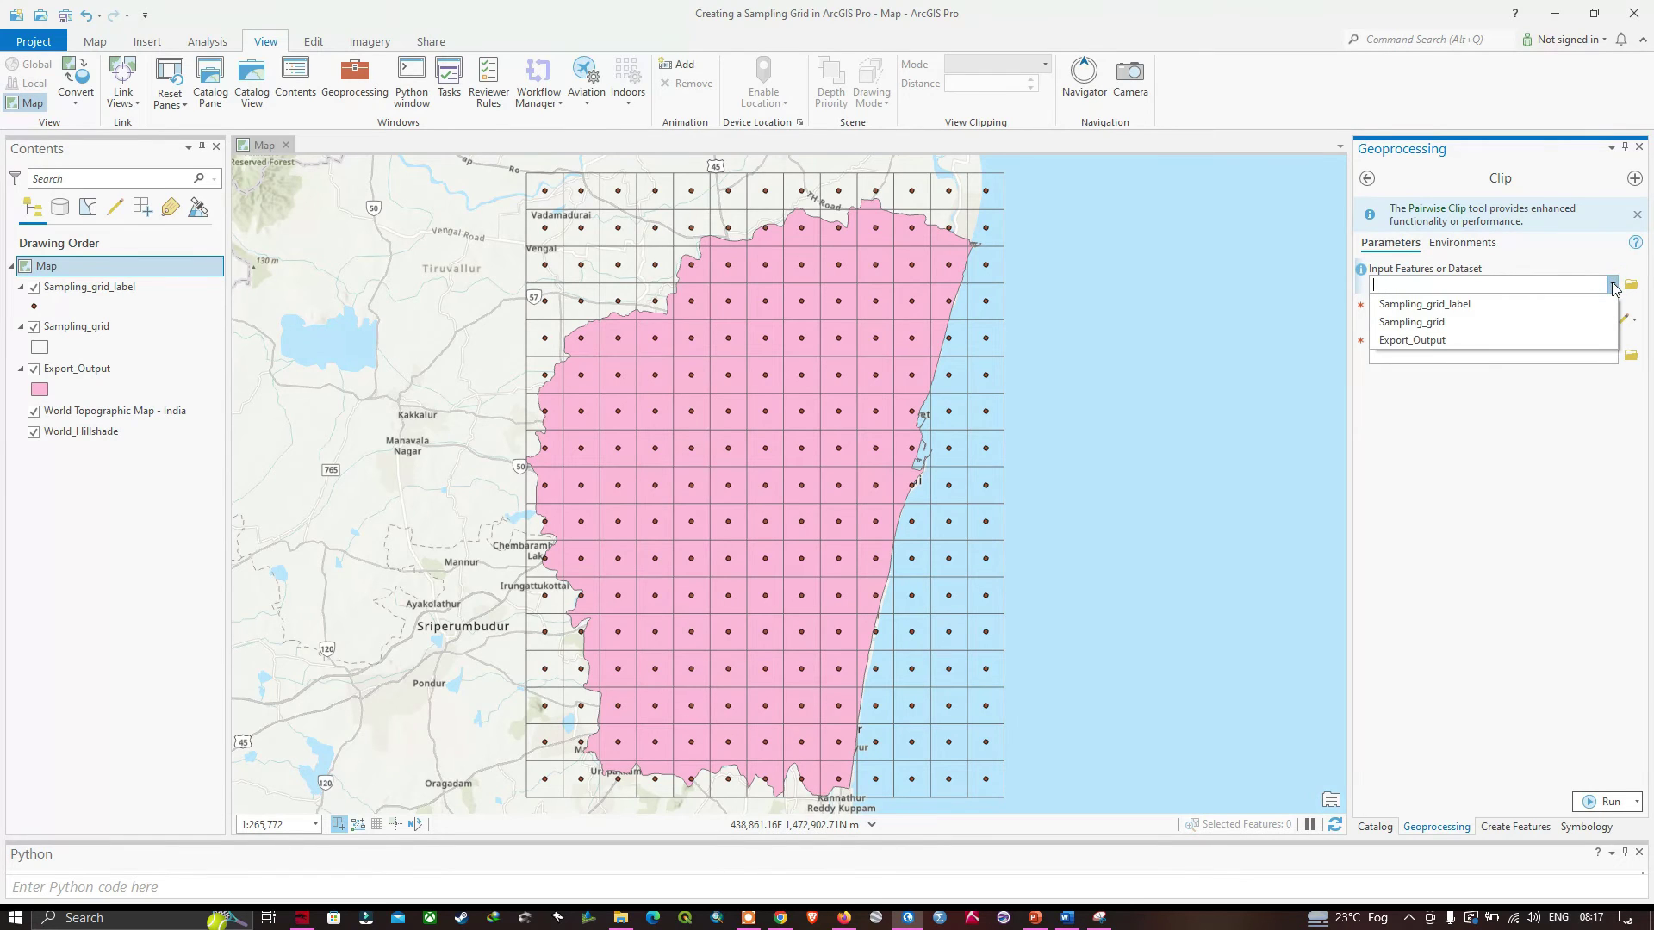
pyautogui.click(1435, 323)
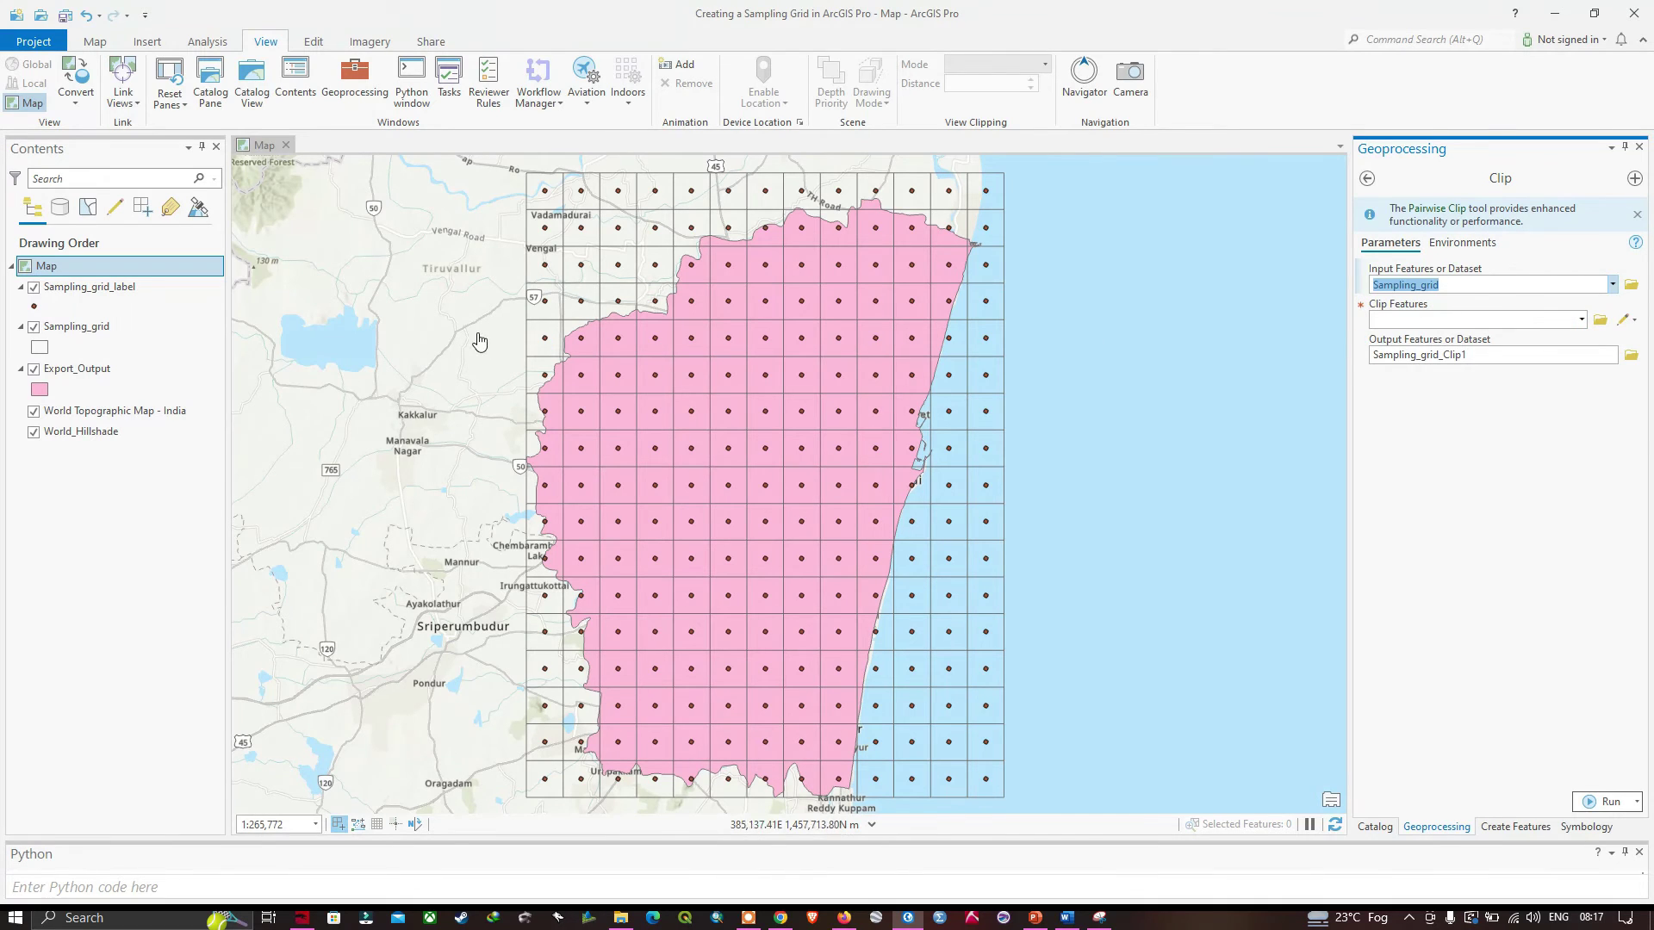
pyautogui.click(34, 287)
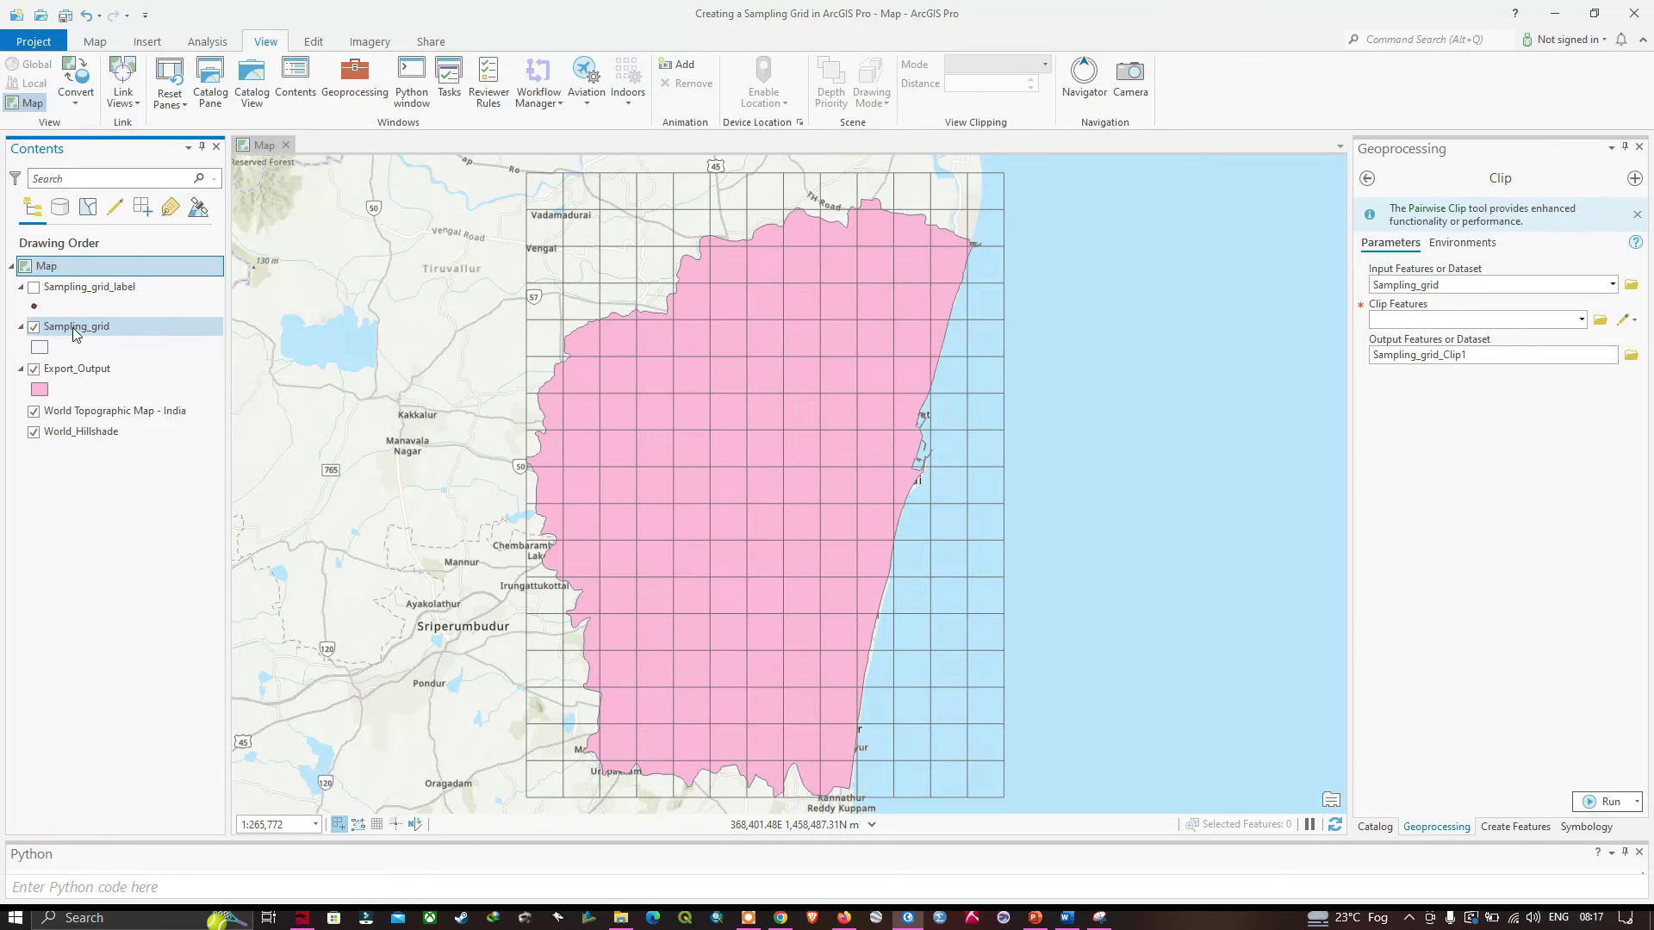
pyautogui.click(34, 326)
pyautogui.click(34, 326)
pyautogui.click(1580, 326)
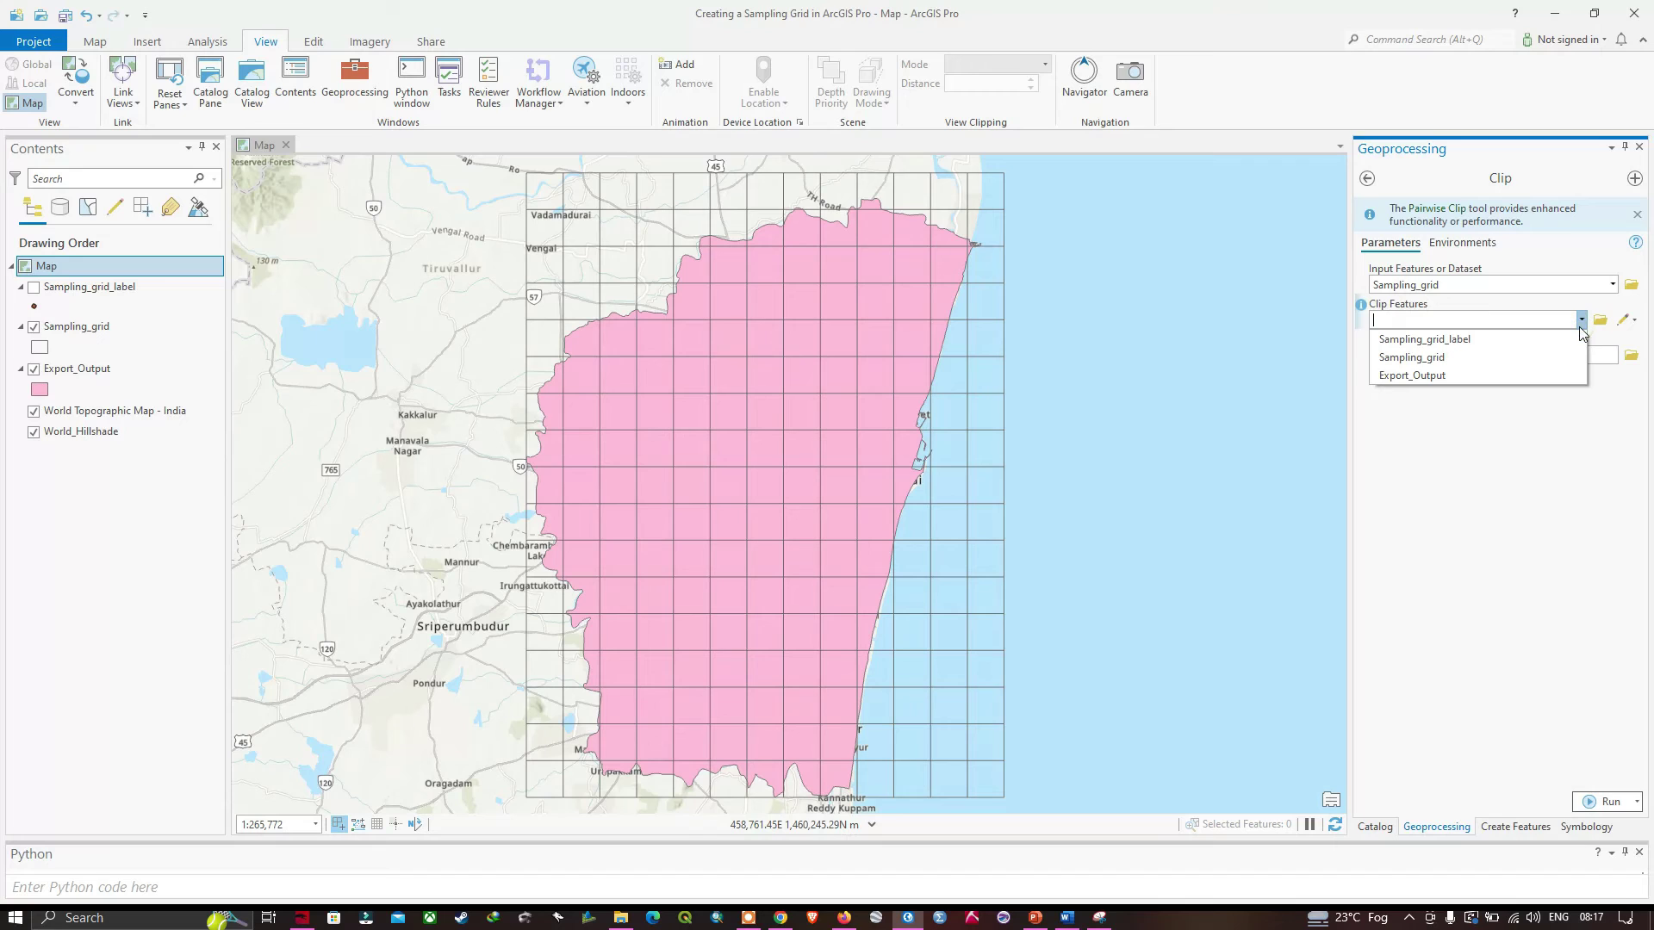
pyautogui.click(1411, 376)
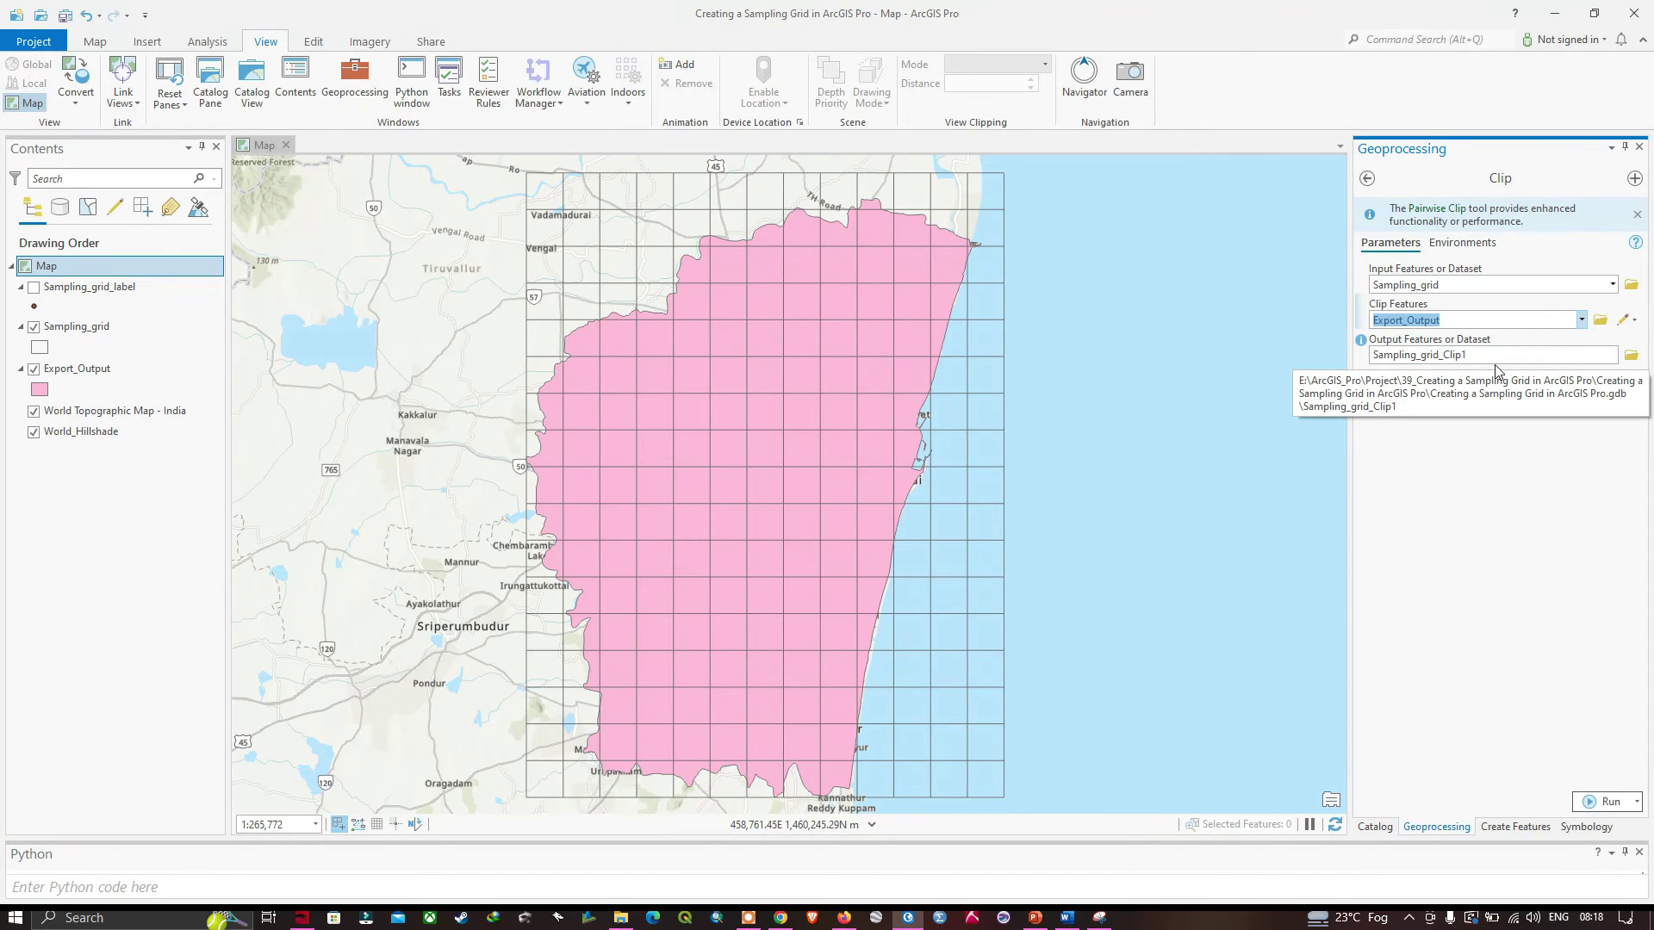
# Step: Name the clip output Study_area_sampling_grid
pyautogui.click(1632, 357)
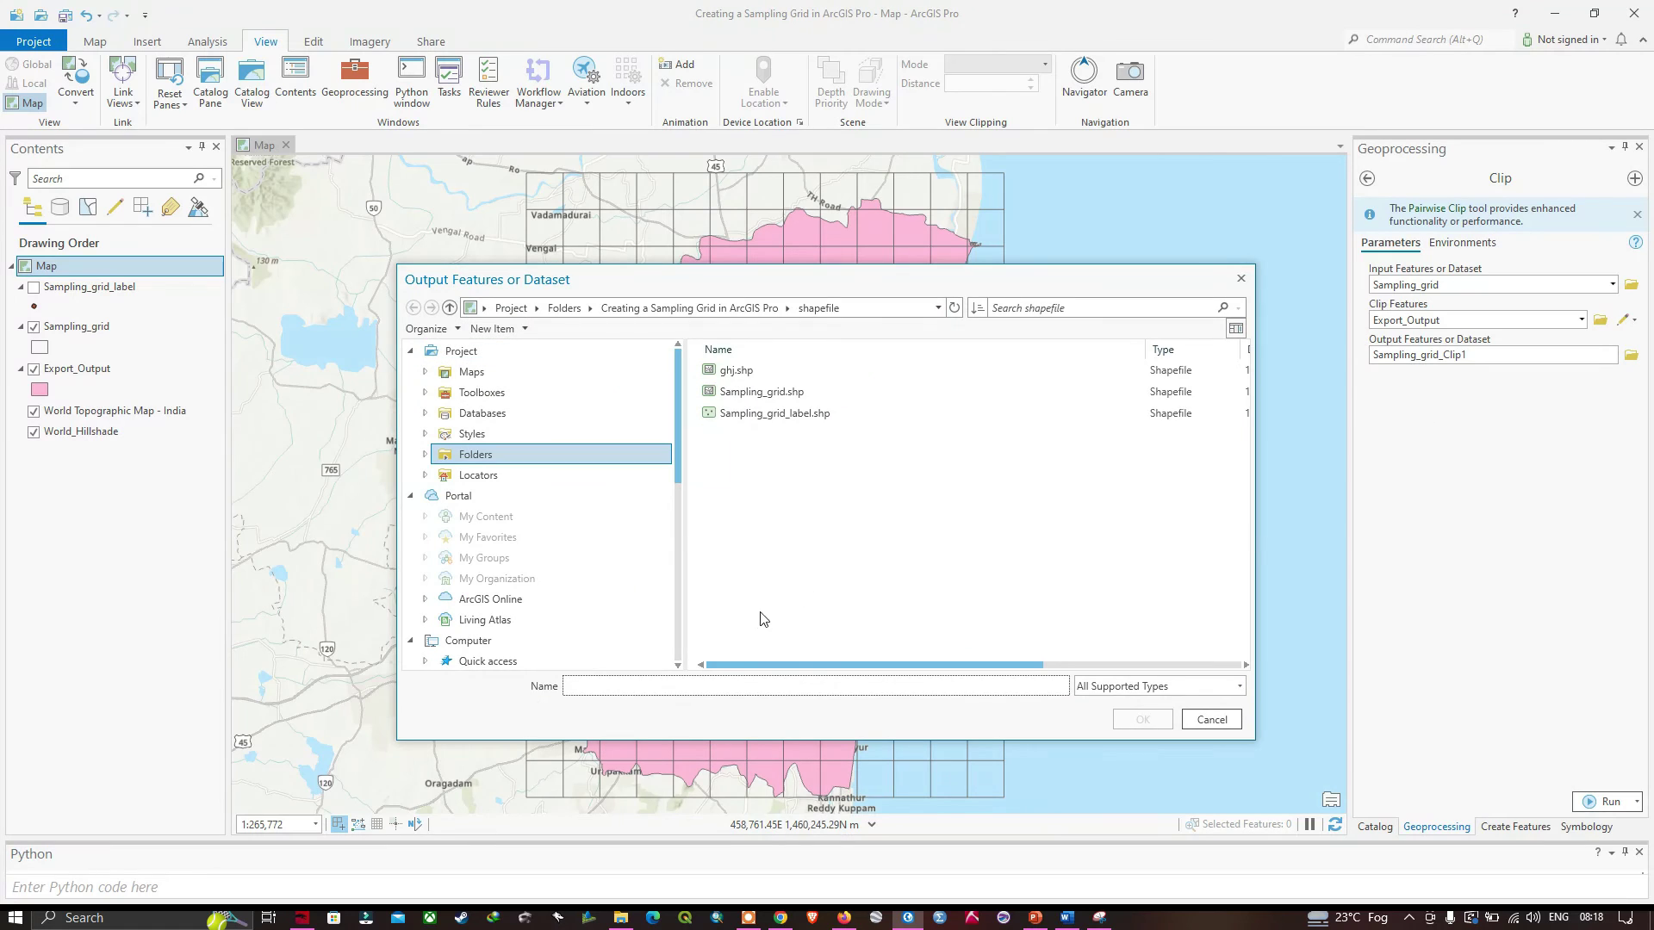
pyautogui.click(612, 688)
pyautogui.write('Study_area_sampling_grid')
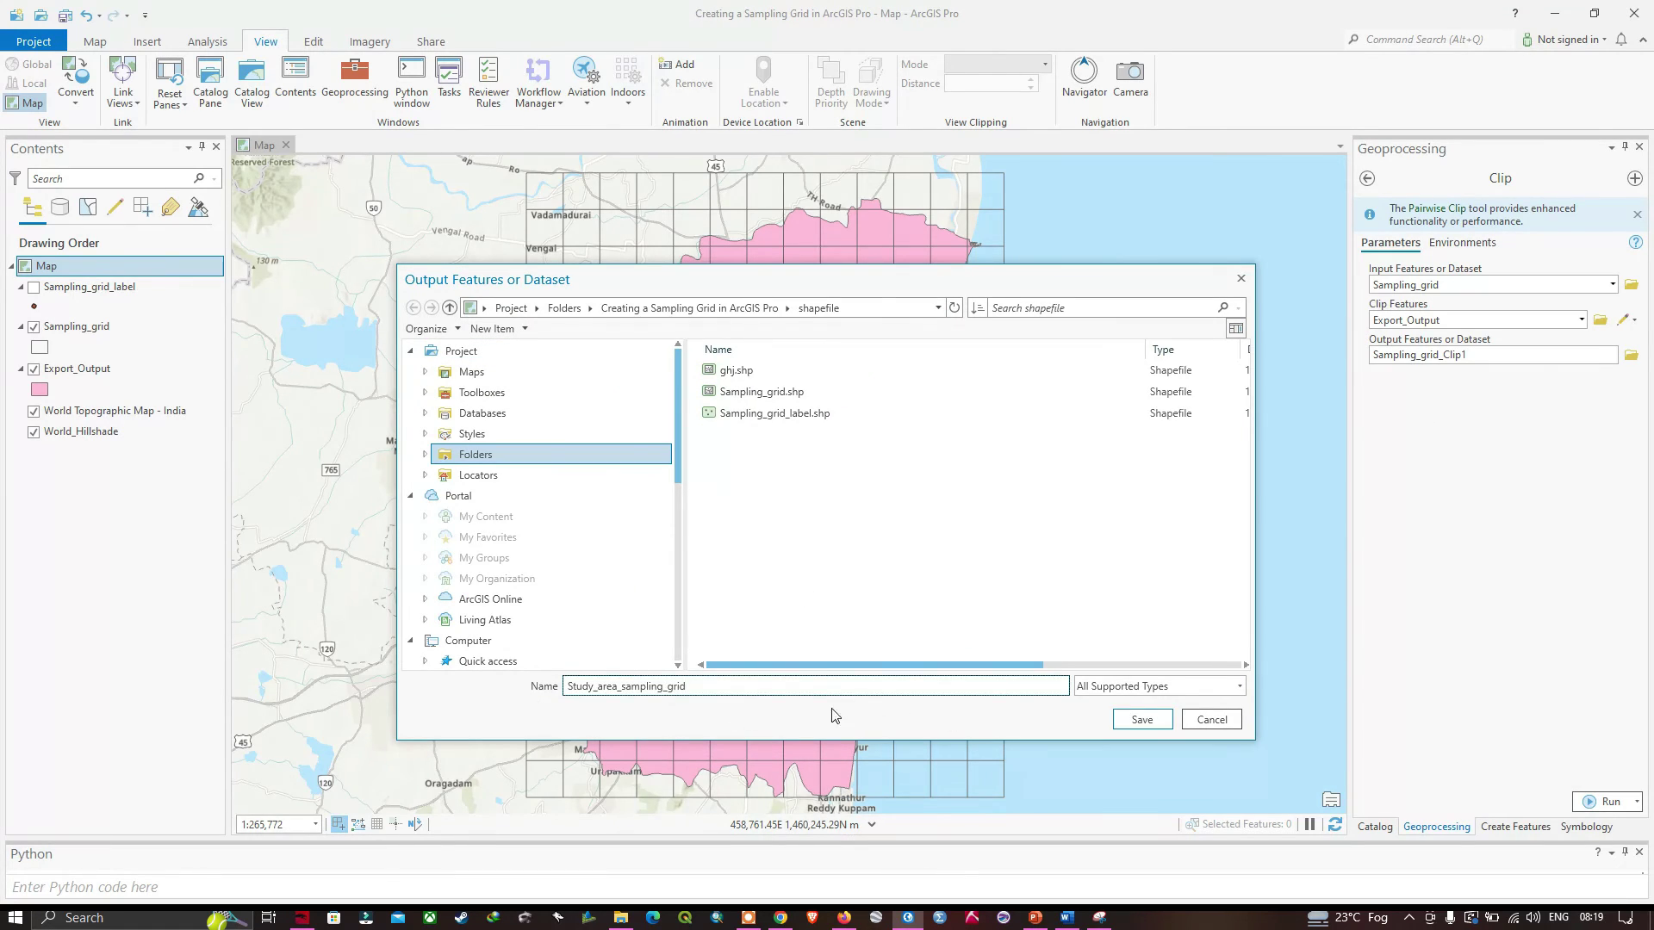
pyautogui.click(1140, 718)
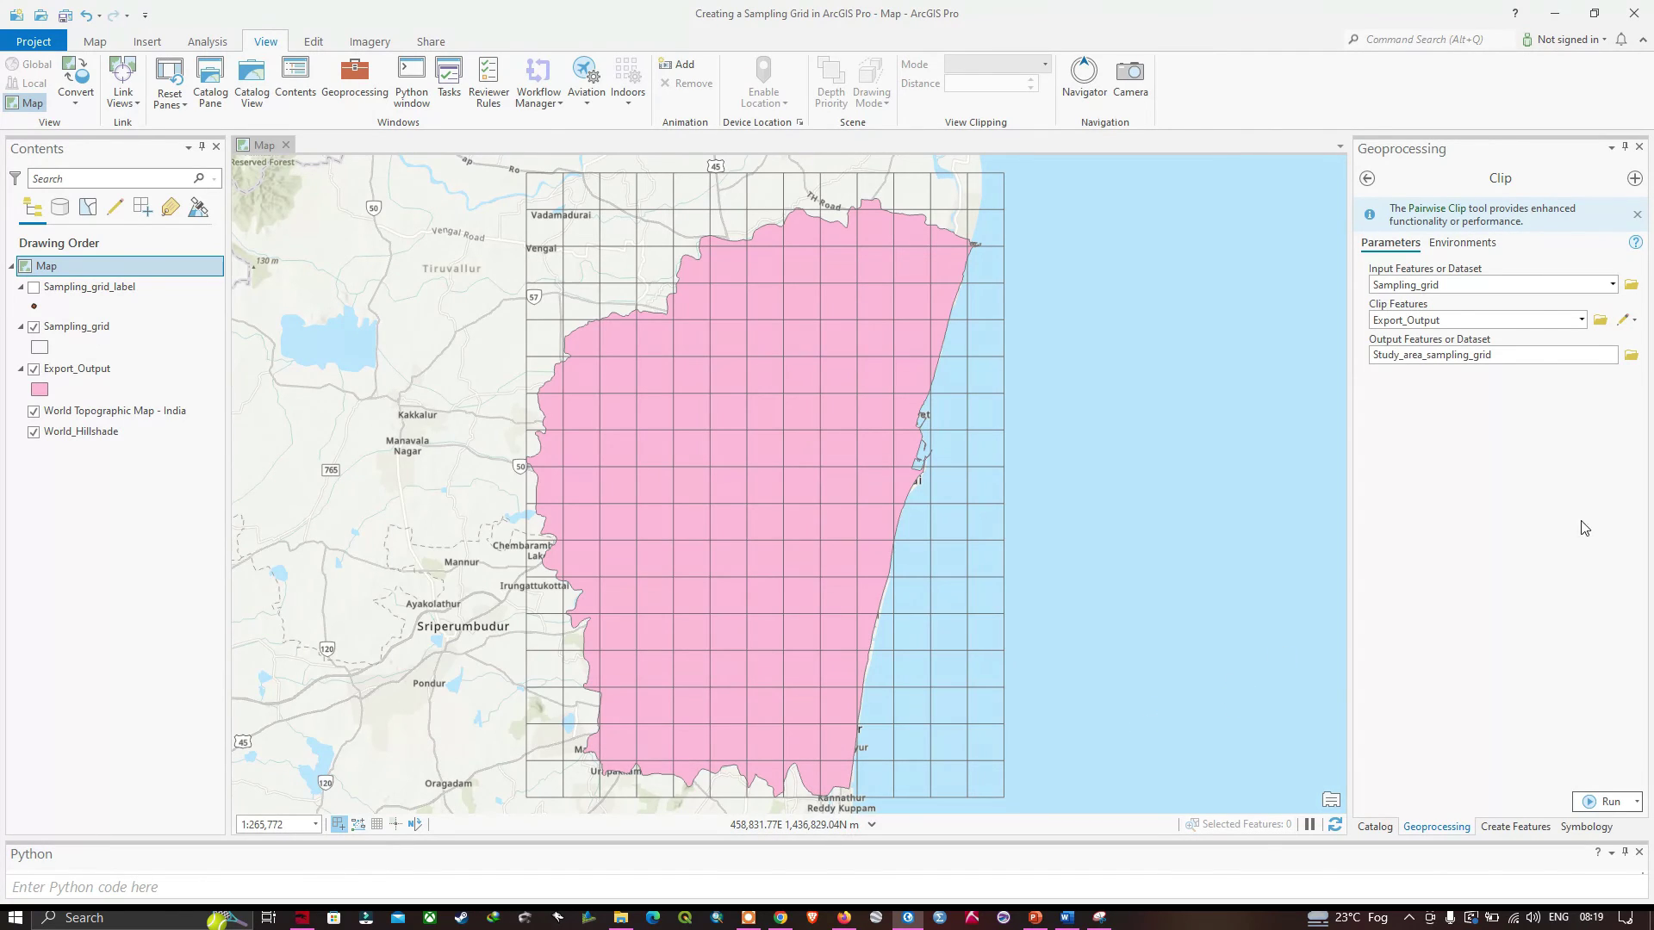
# Step: Run the Clip, hide the unclipped Sampling_grid, and view the clipped cells across the study area
pyautogui.click(1610, 803)
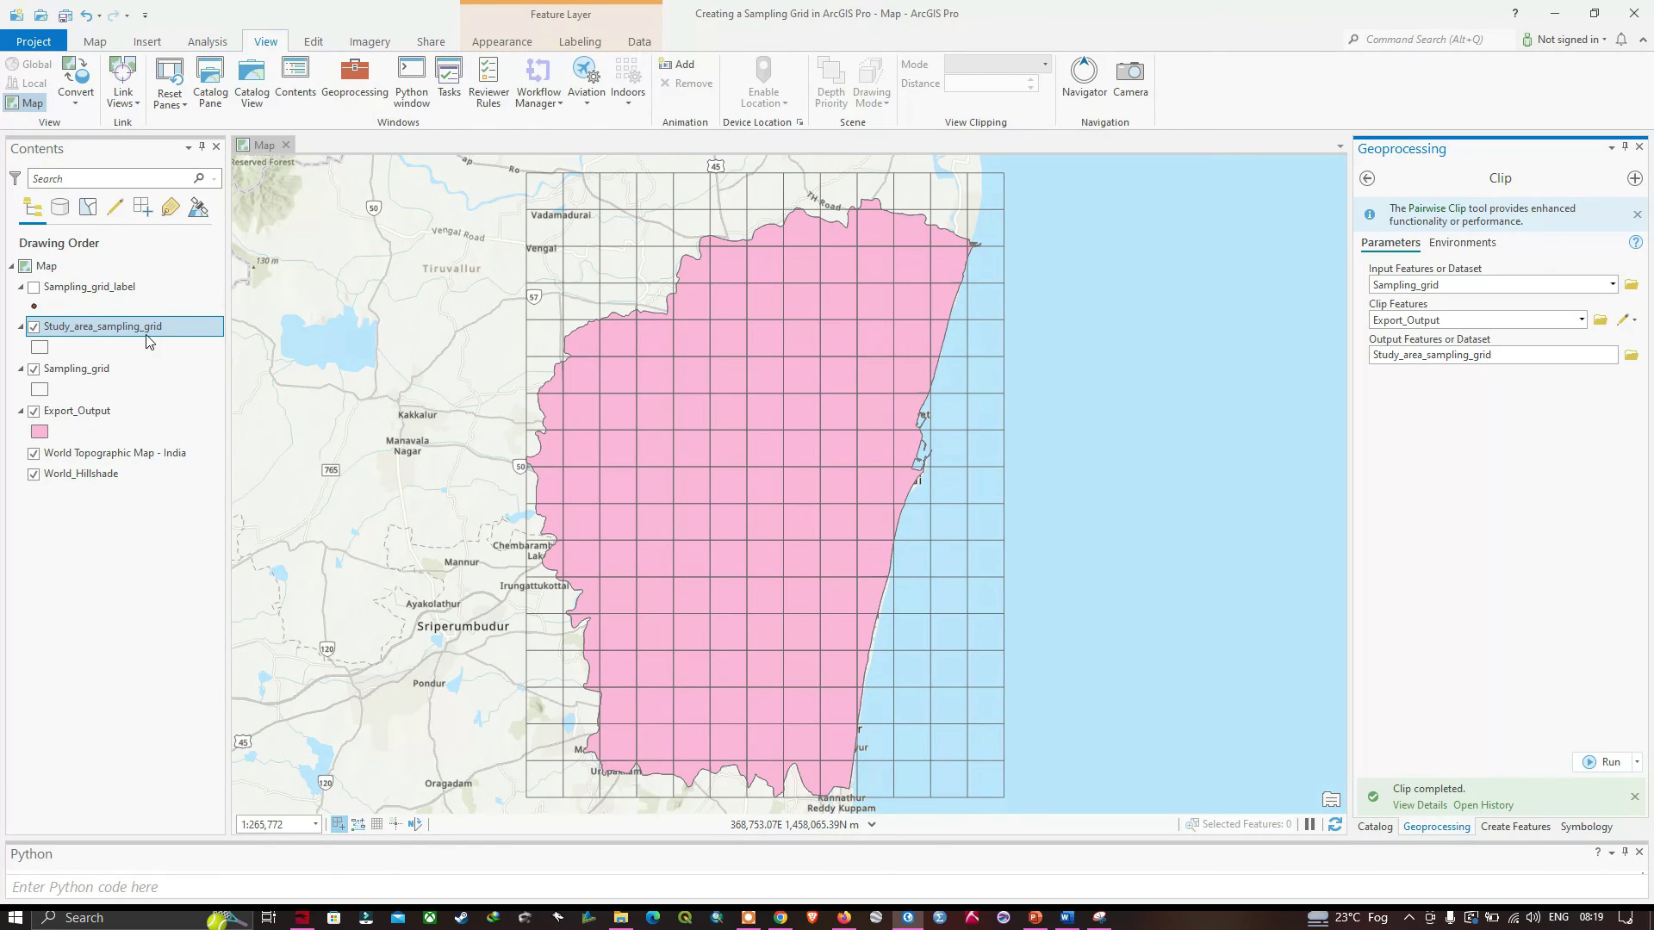
pyautogui.click(33, 369)
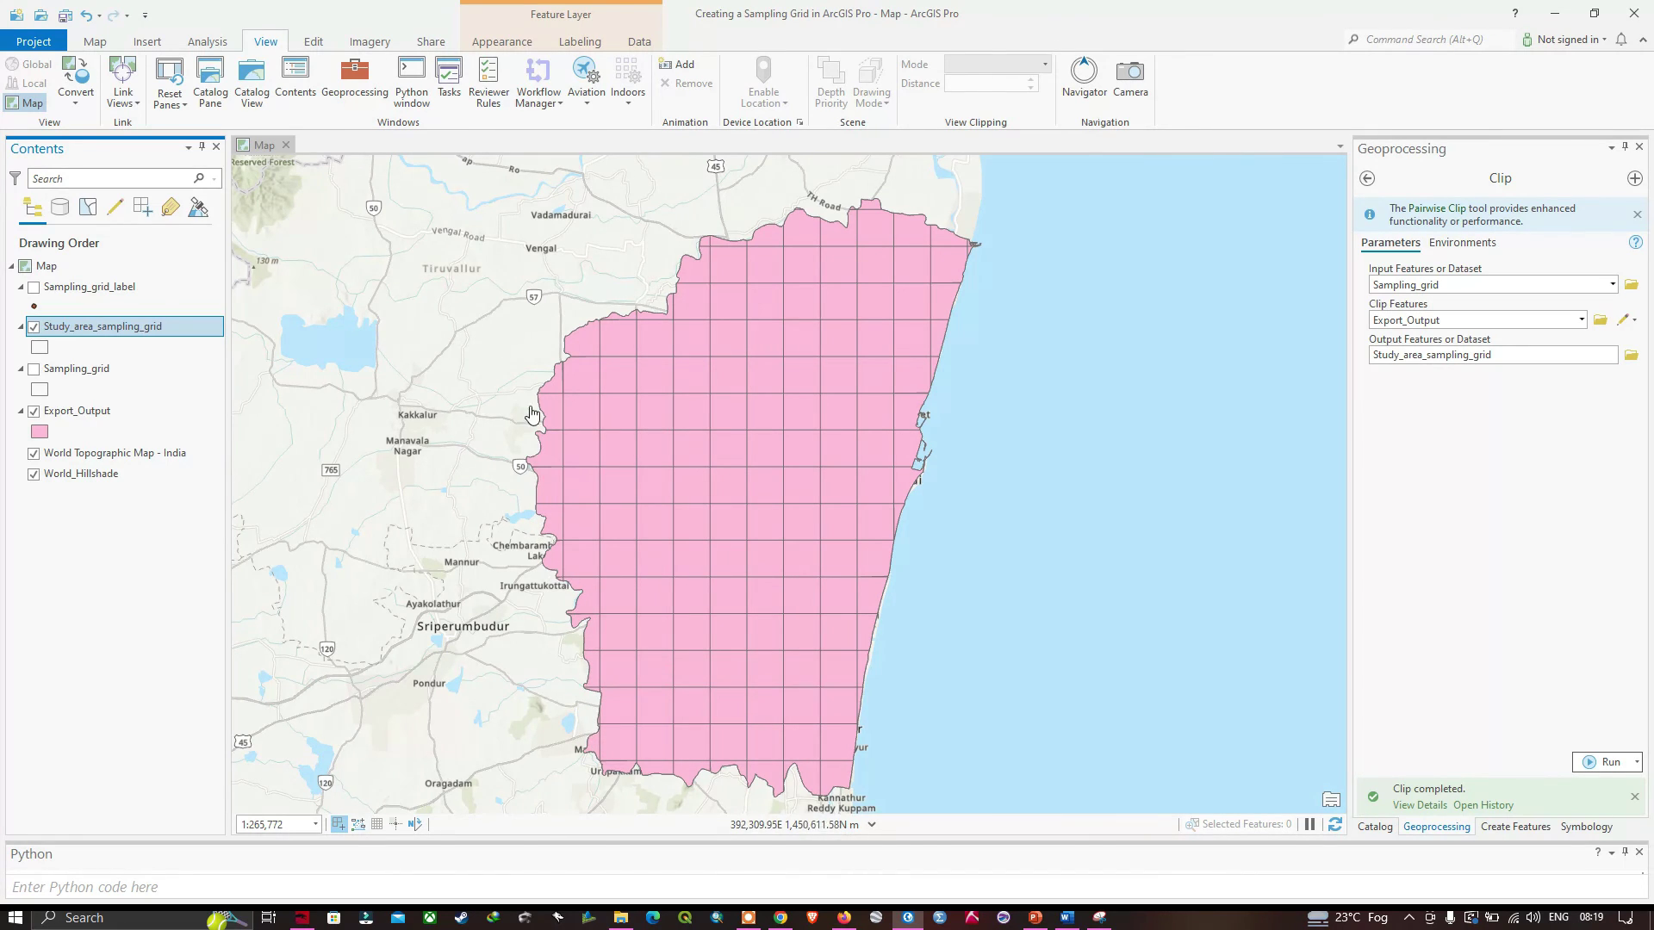
pyautogui.scroll(2, 870, 290)
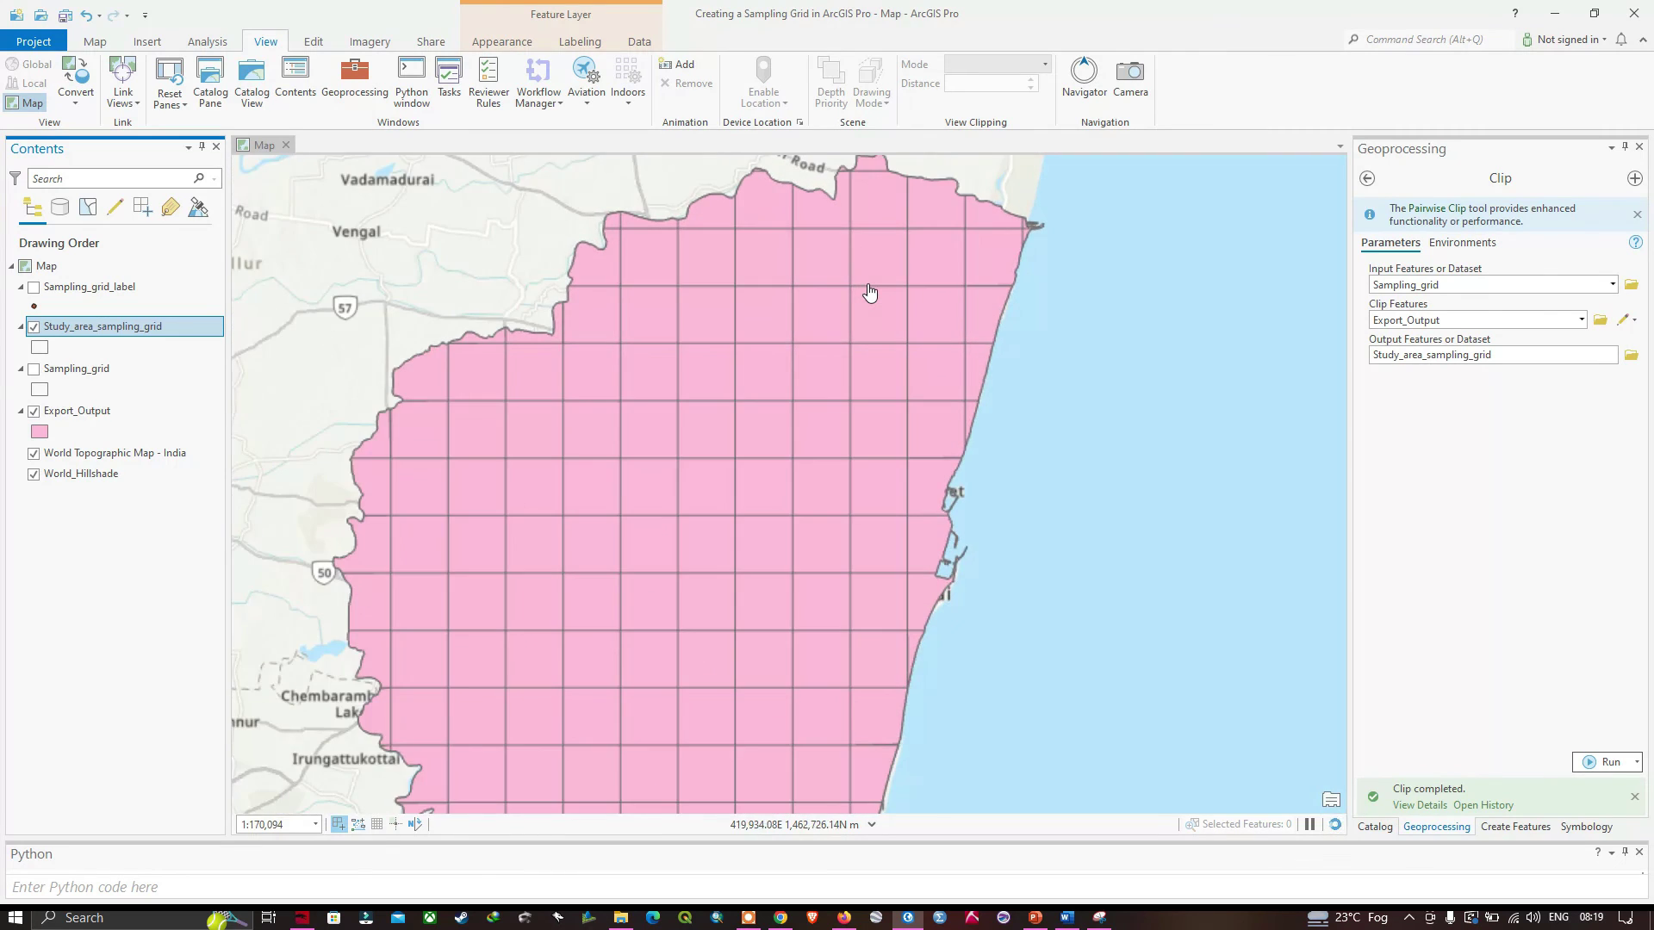
pyautogui.scroll(-2, 870, 293)
pyautogui.moveTo(838, 341); pyautogui.dragTo(870, 339)
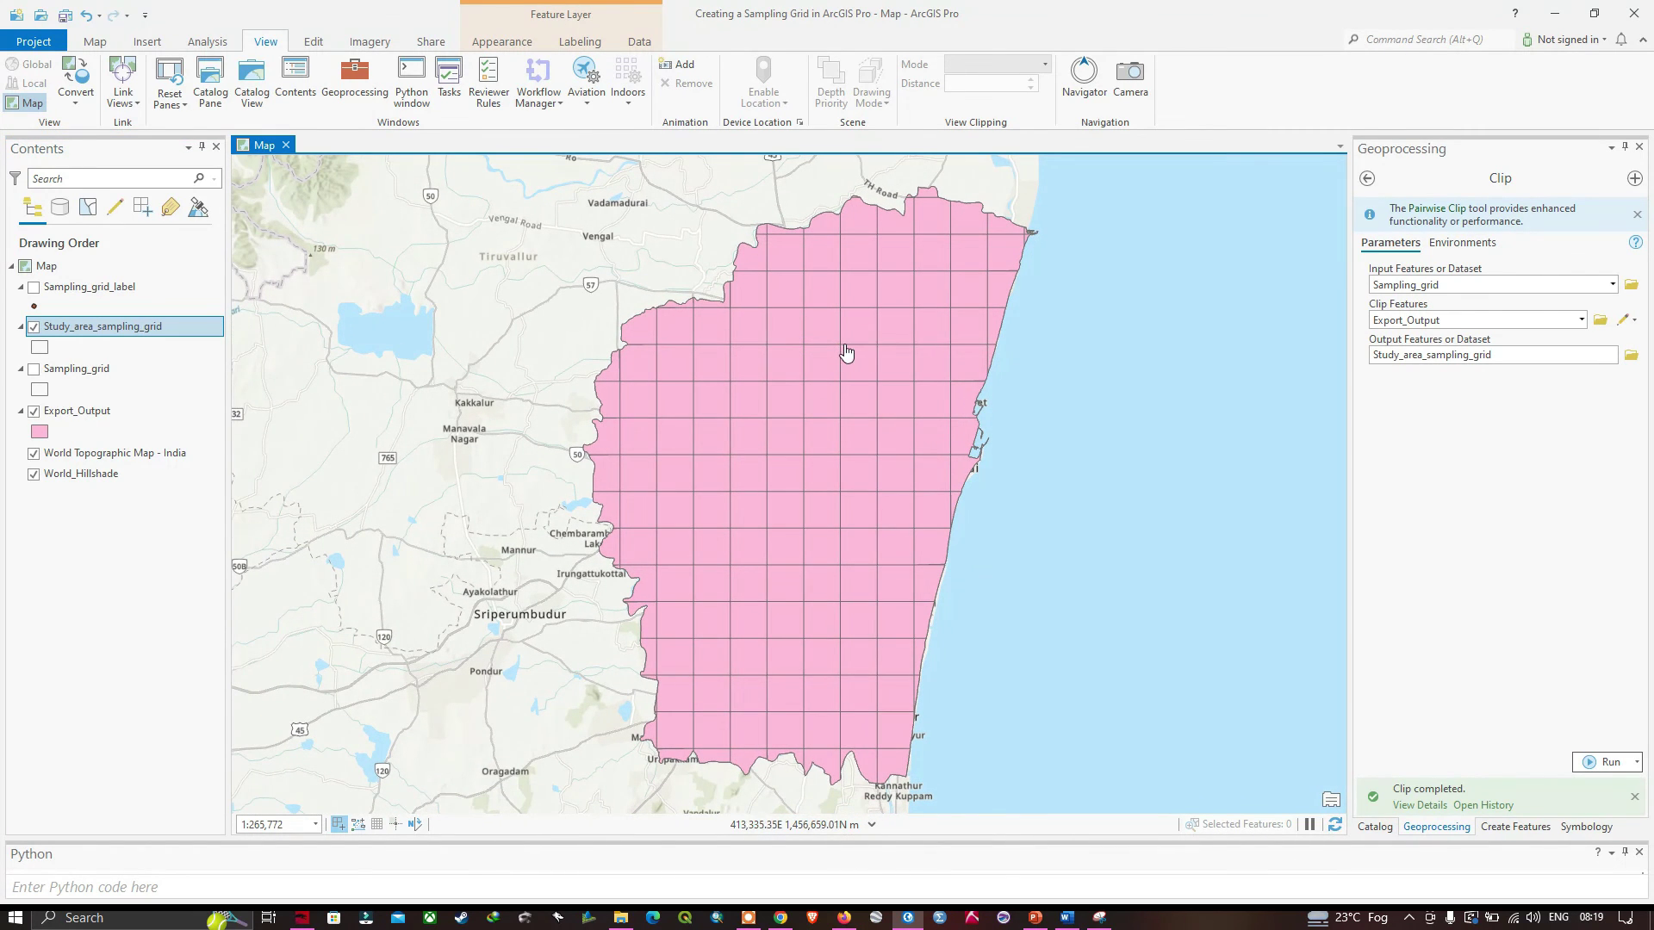
# Step: Show the grid's label points again and pan the map to see the whole clipped grid
pyautogui.click(34, 288)
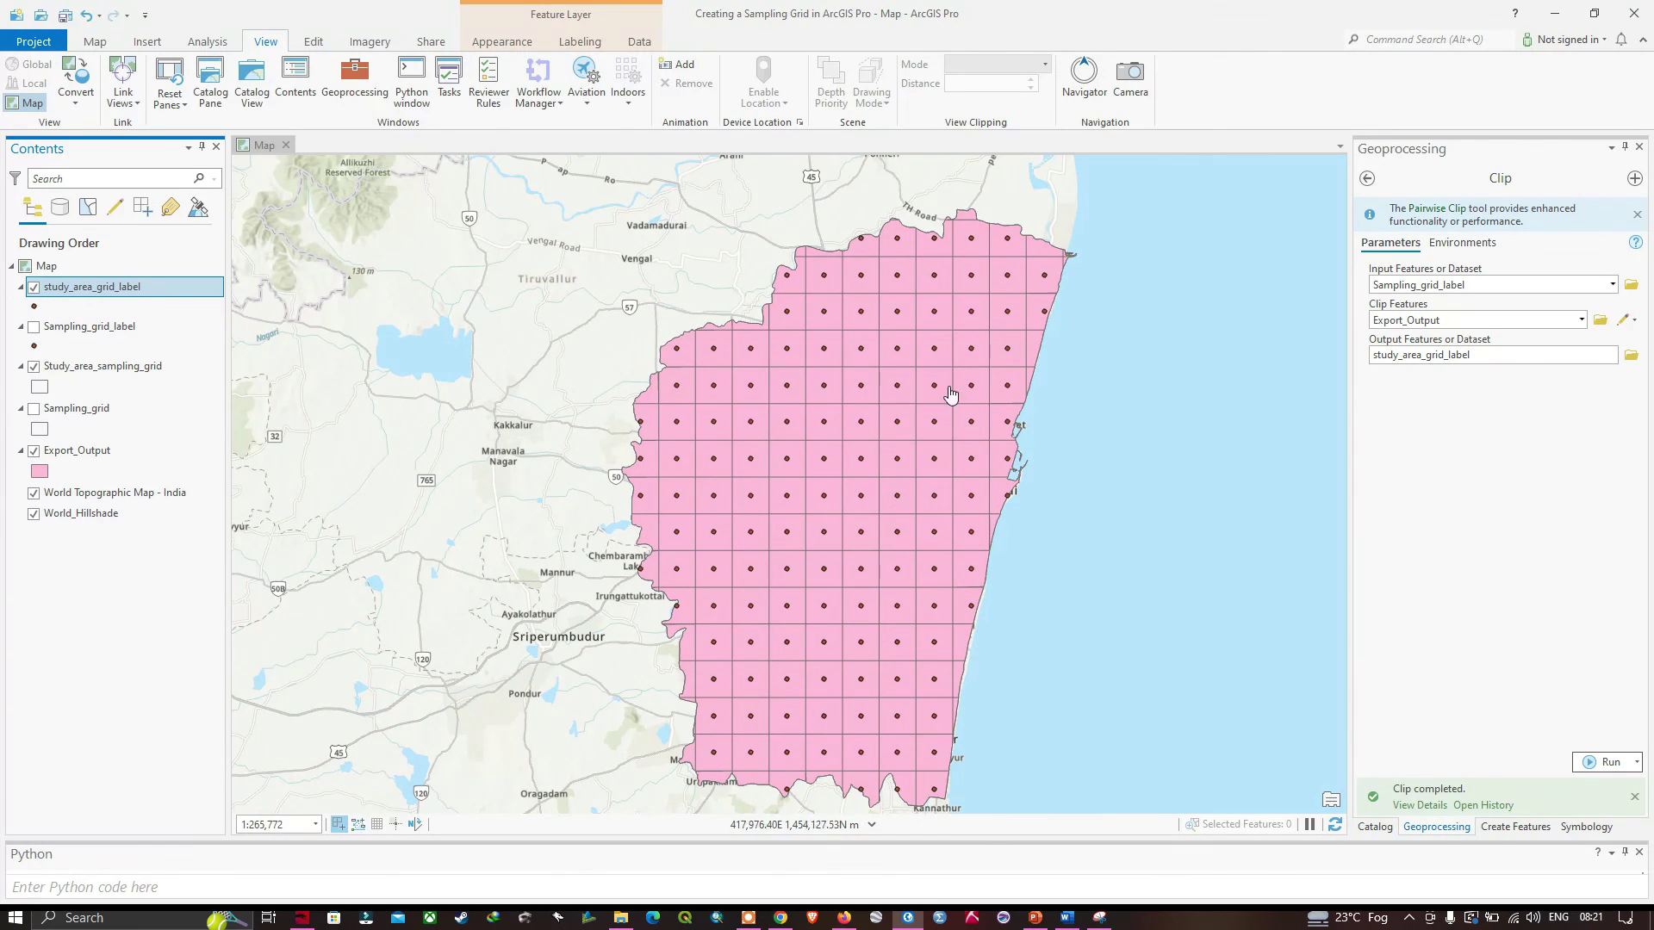
pyautogui.moveTo(993, 315); pyautogui.dragTo(958, 316)
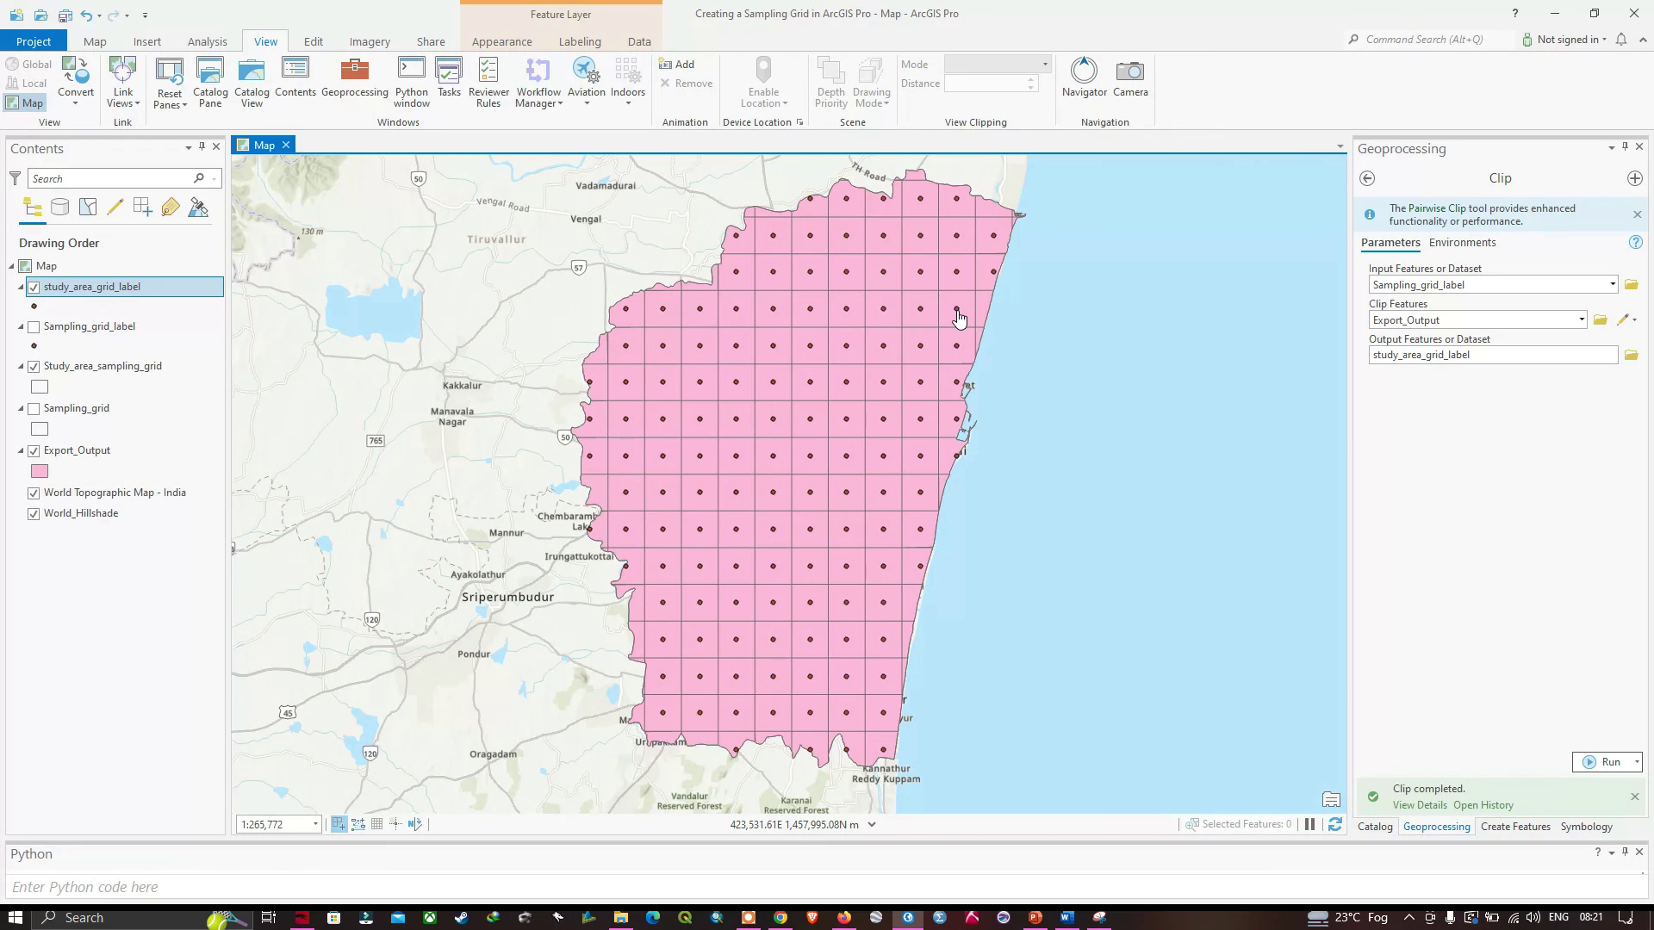